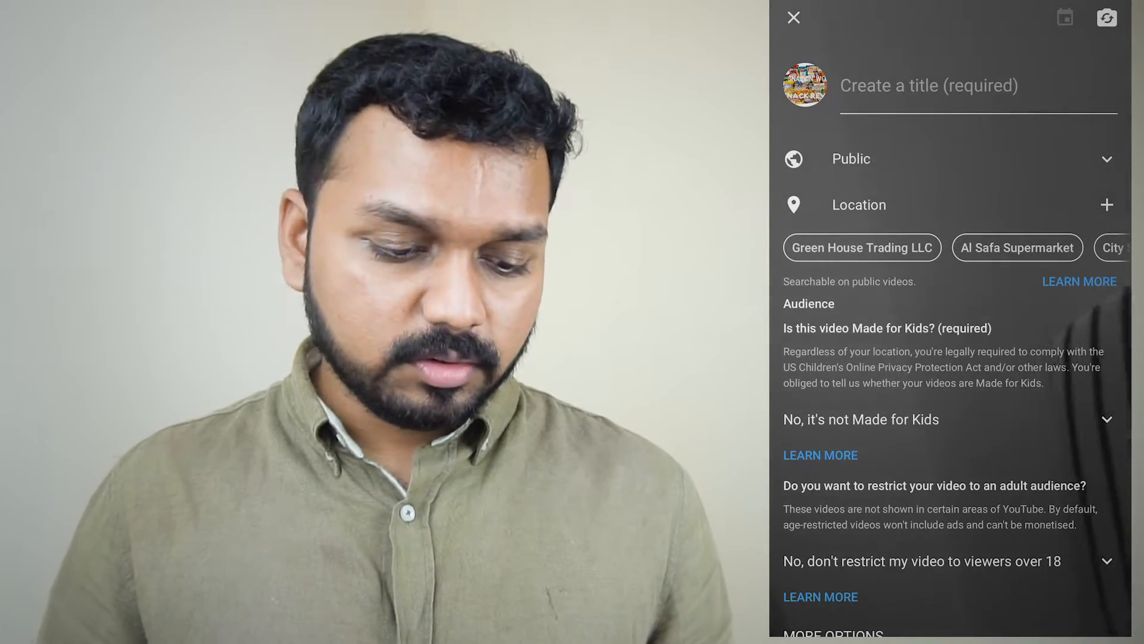
Title the mobile live stream "Test", describe it as "This is a test live", and continue past the stream details
{"action": "left_click", "coordinate": [930, 85]}
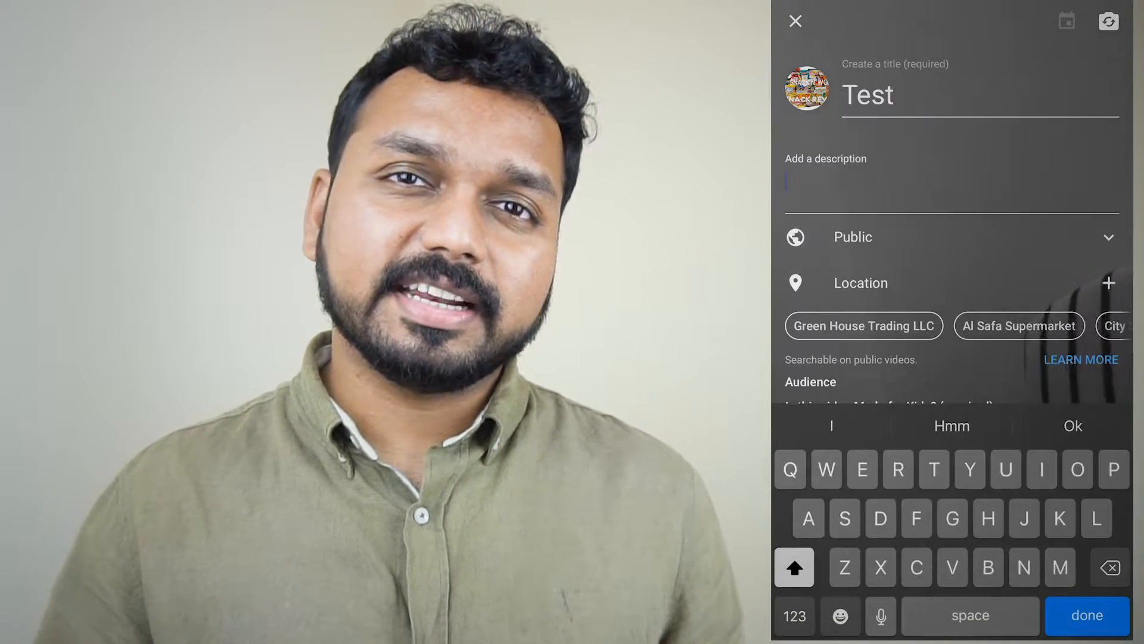
{"action": "type", "text": "This"}
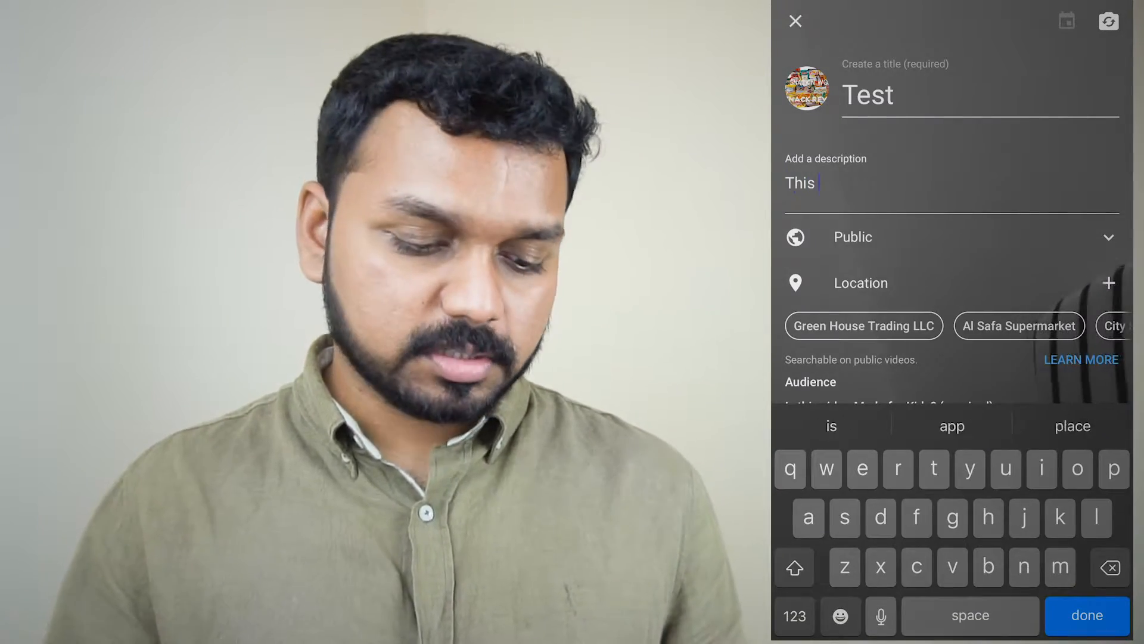
{"action": "type", "text": " is a trst live"}
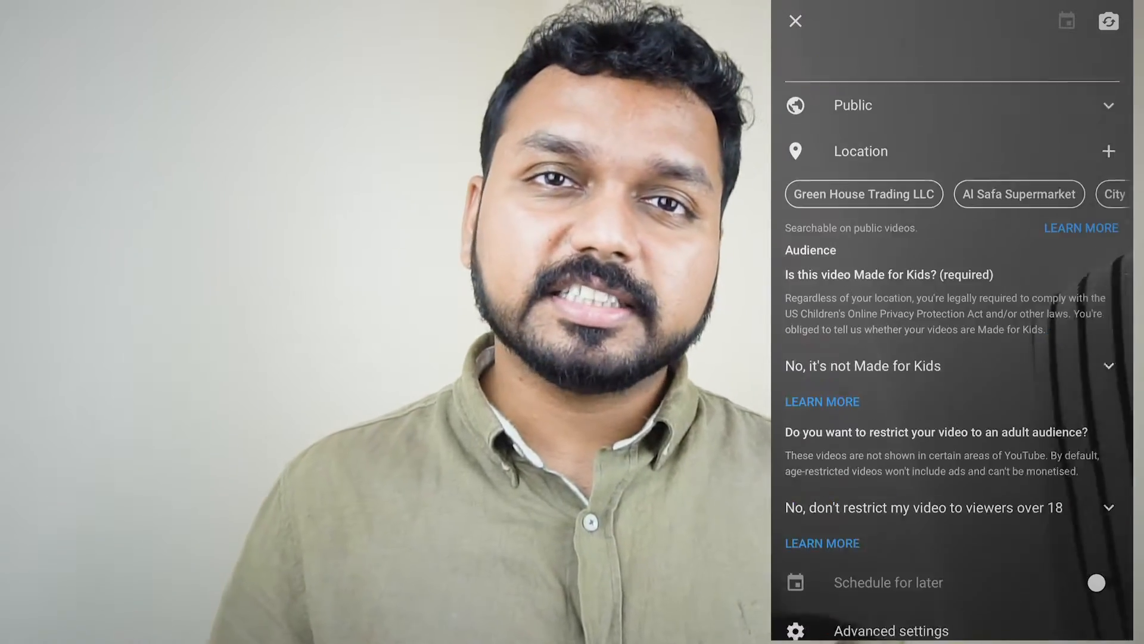
{"action": "scroll", "coordinate": [952, 369], "scroll_direction": "down", "scroll_amount": 3}
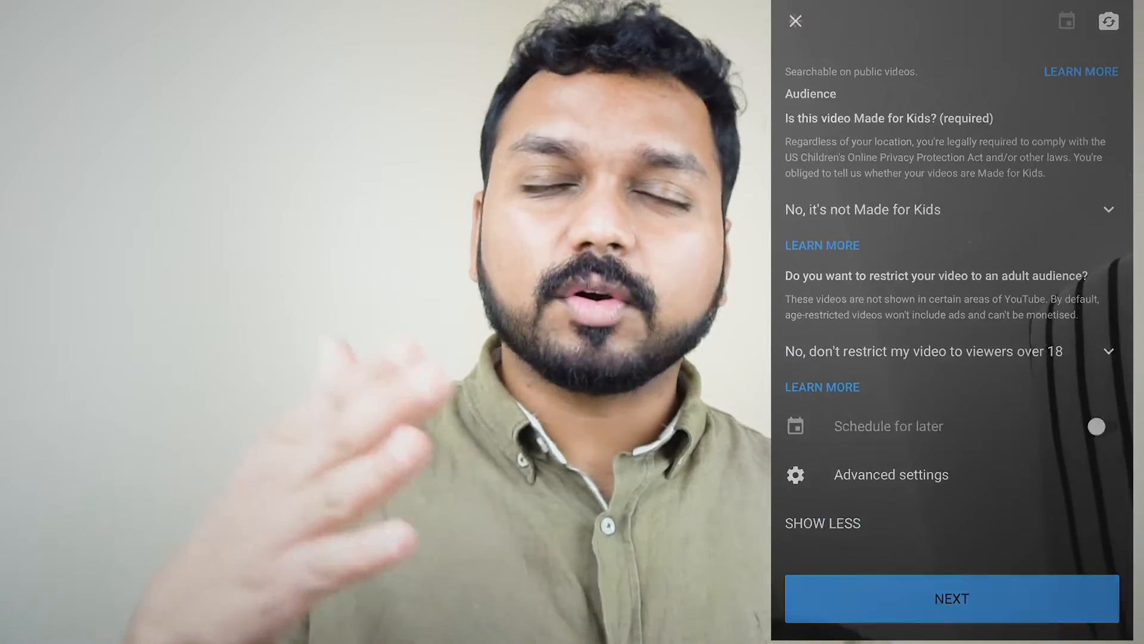
{"action": "left_click", "coordinate": [951, 598]}
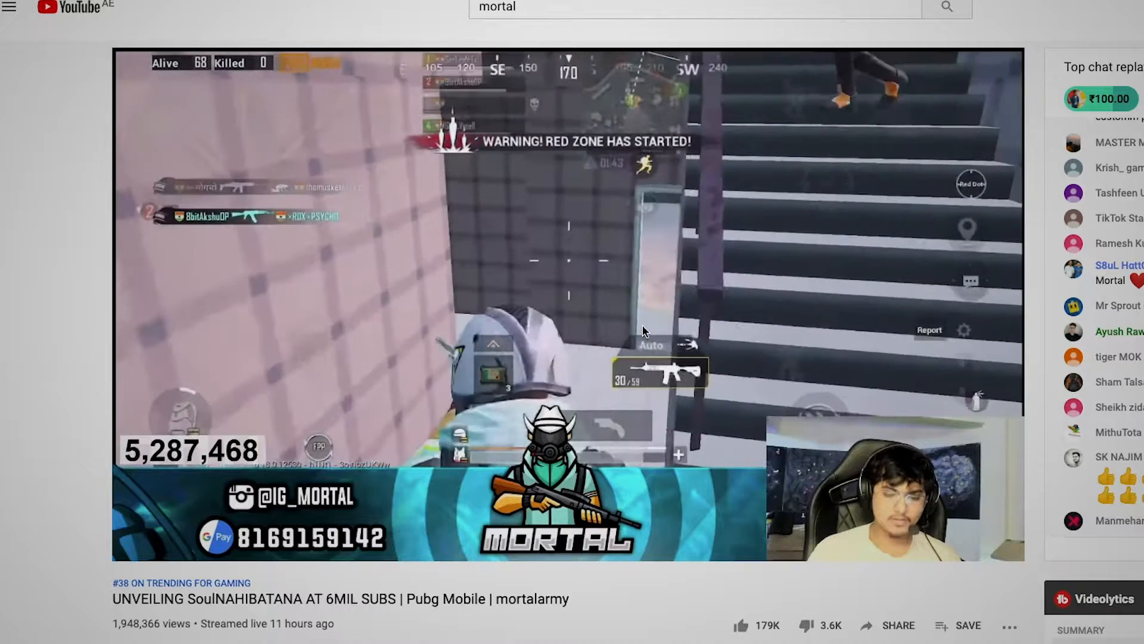
{"action": "left_click", "coordinate": [643, 331]}
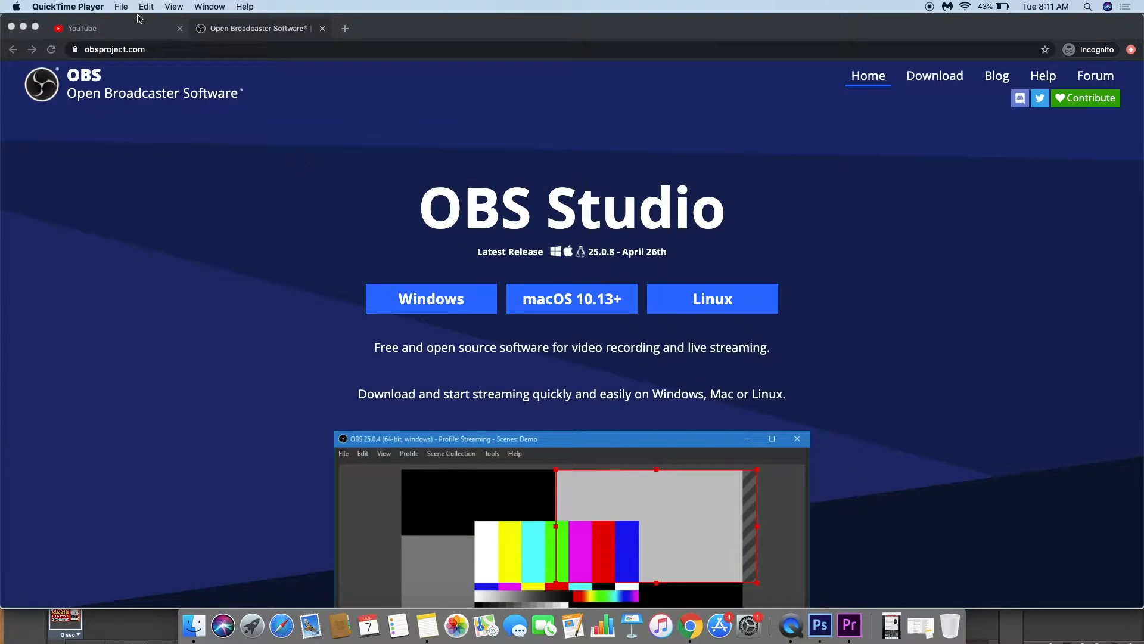
Open YouTube Studio for the channel in the browser and start setting up a live stream
{"action": "left_click", "coordinate": [139, 31]}
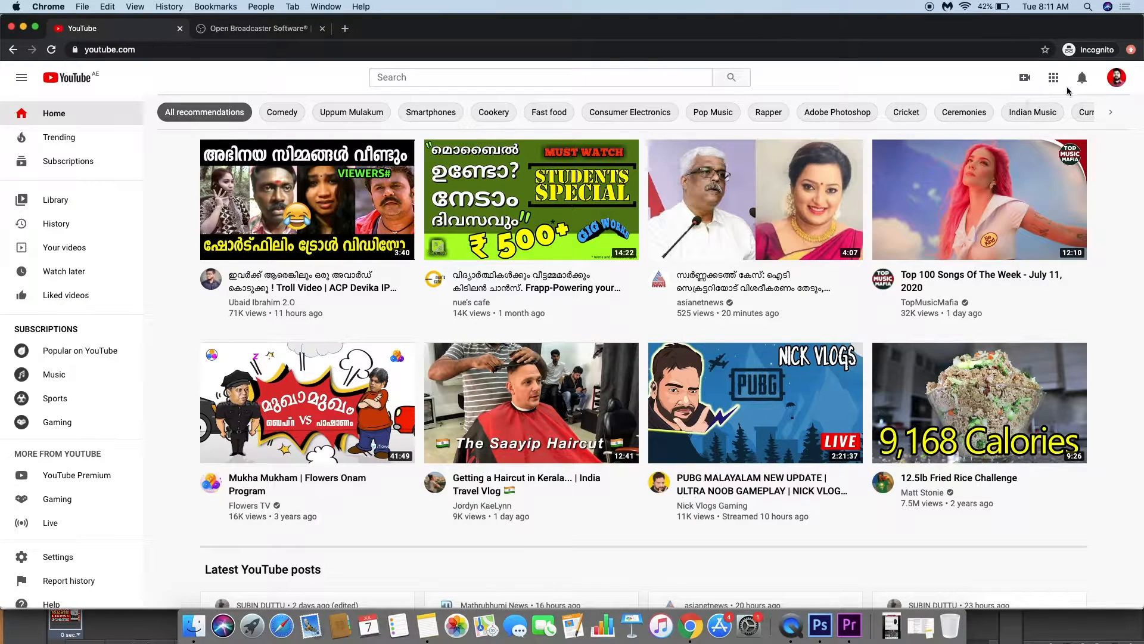
{"action": "left_click", "coordinate": [1117, 85]}
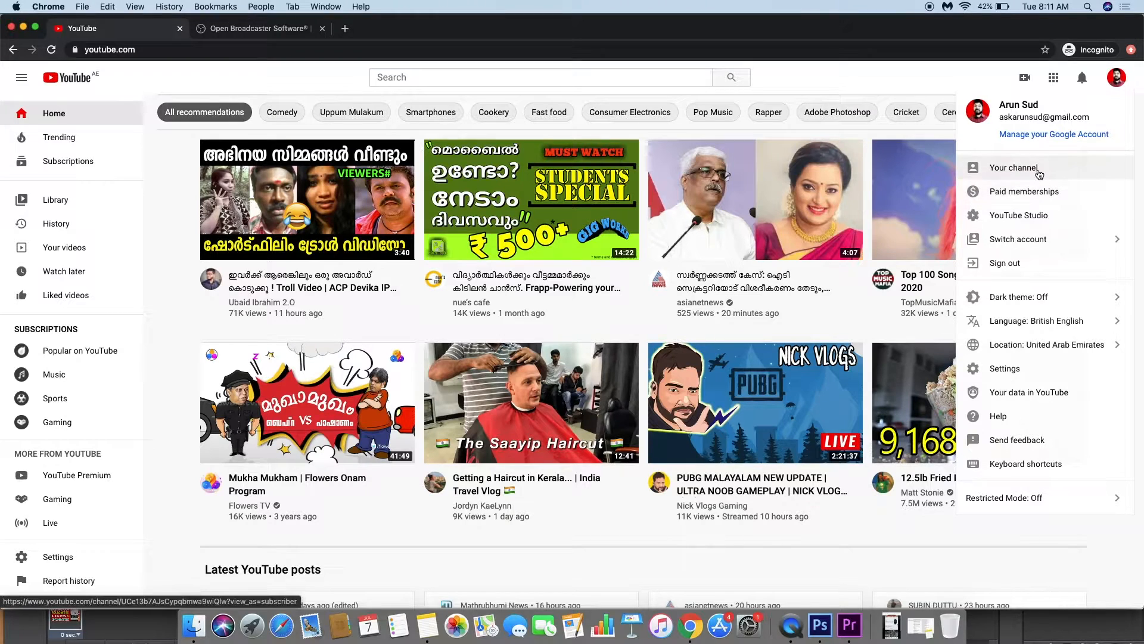
{"action": "left_click", "coordinate": [1033, 218]}
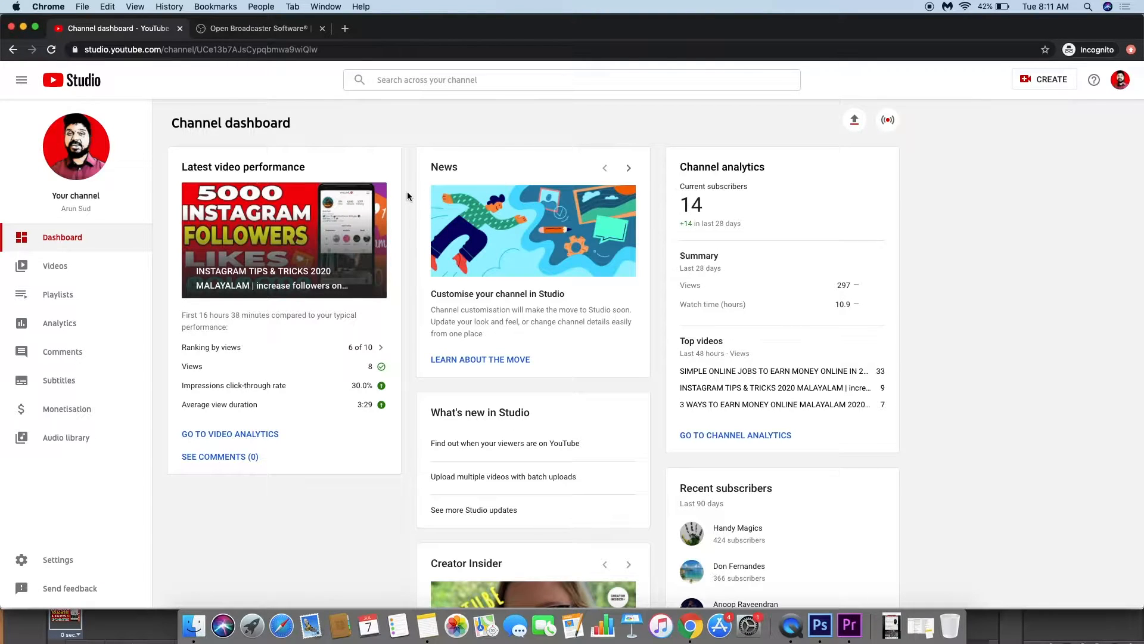
{"action": "left_click", "coordinate": [1036, 83]}
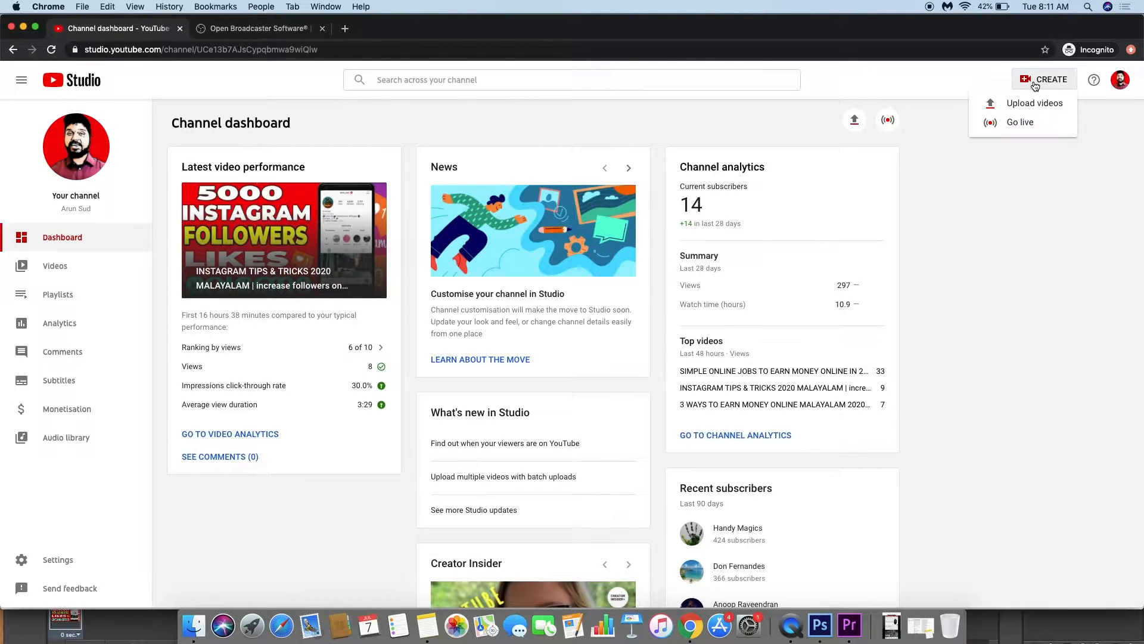
{"action": "left_click", "coordinate": [1023, 124]}
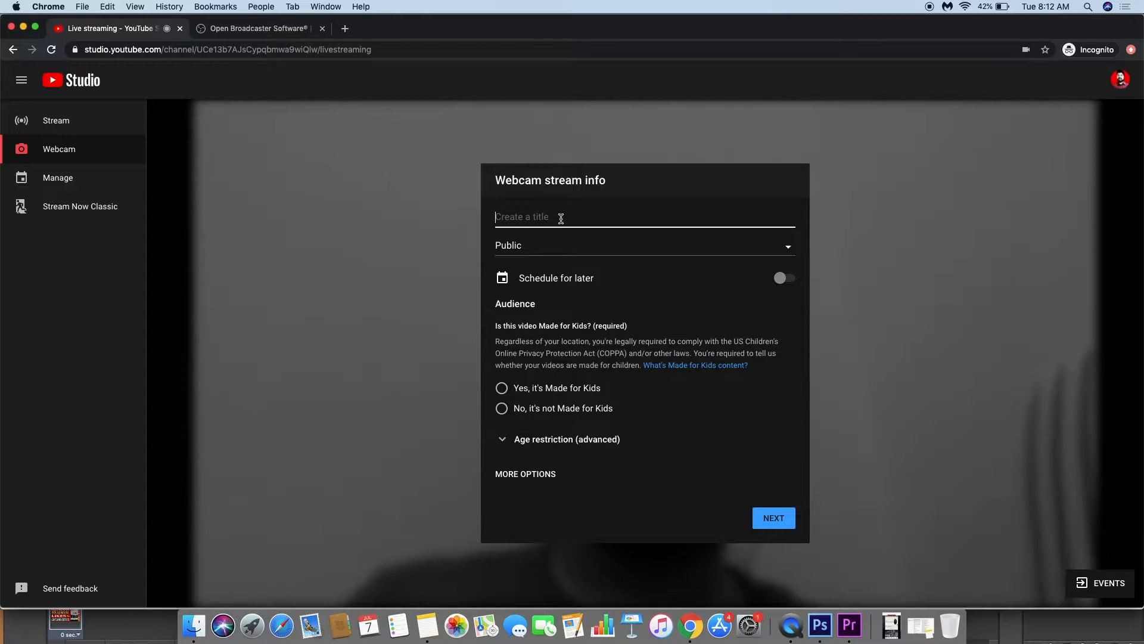
Title the webcam stream "test" and enter the description "this is a test"
{"action": "left_click", "coordinate": [544, 475]}
{"action": "left_click", "coordinate": [593, 413]}
{"action": "type", "text": "this is a test"}
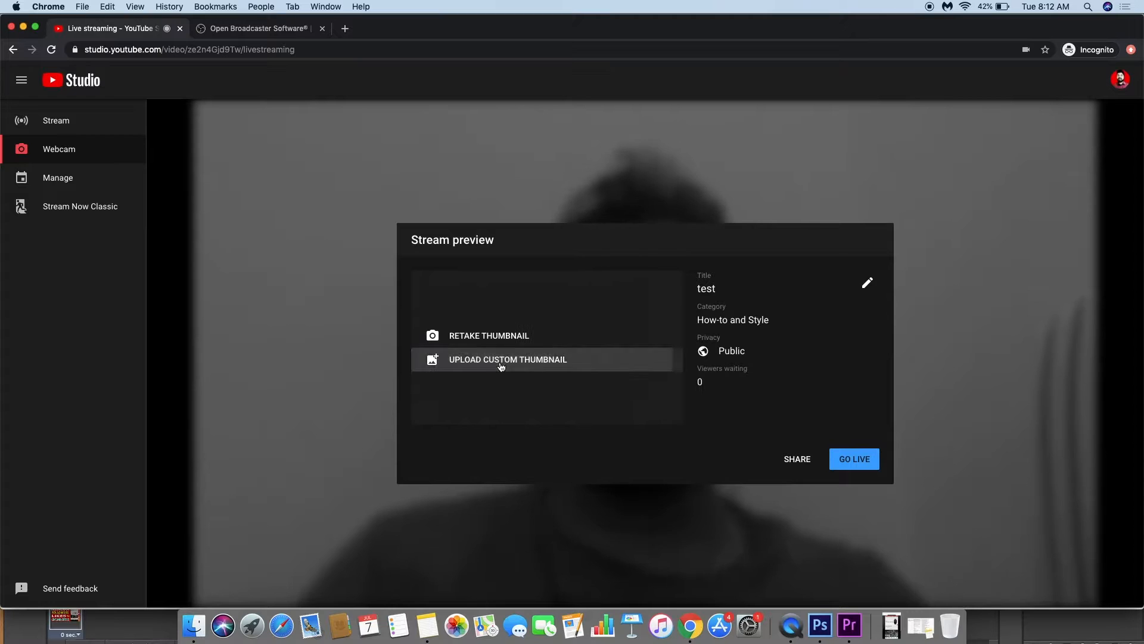
Upload a custom thumbnail for the webcam stream and go live
{"action": "left_click", "coordinate": [501, 364]}
{"action": "left_click", "coordinate": [618, 182]}
{"action": "left_click", "coordinate": [781, 313]}
{"action": "left_click", "coordinate": [844, 465]}
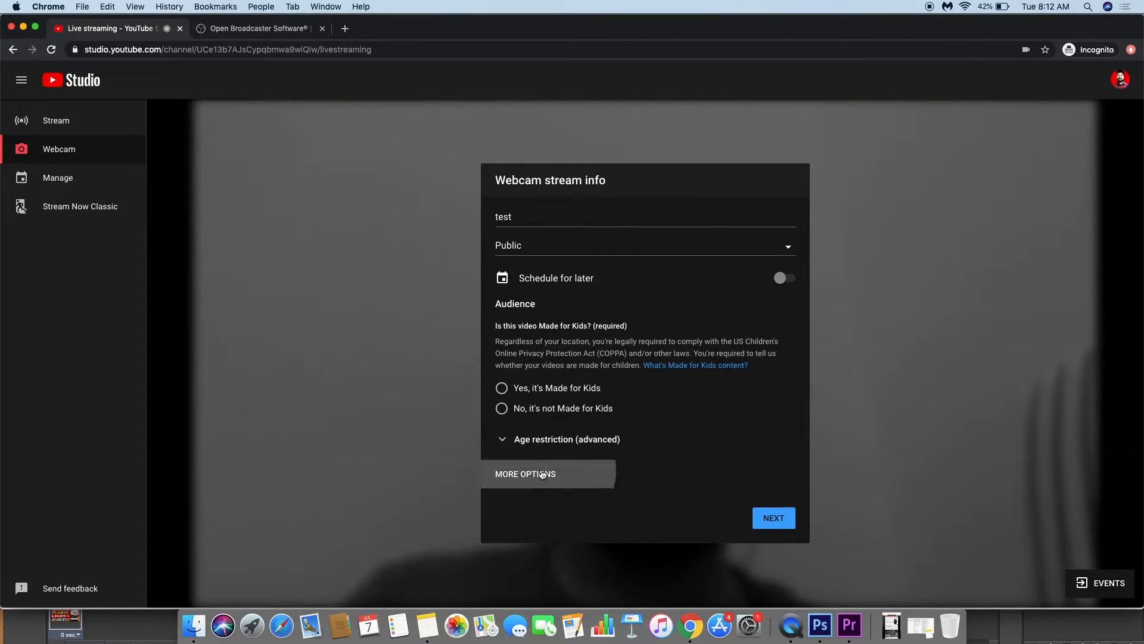
Add the description "this is a test live" to the webcam stream, mark it as Made for Kids, and continue
{"action": "left_click", "coordinate": [542, 475]}
{"action": "left_click", "coordinate": [588, 417]}
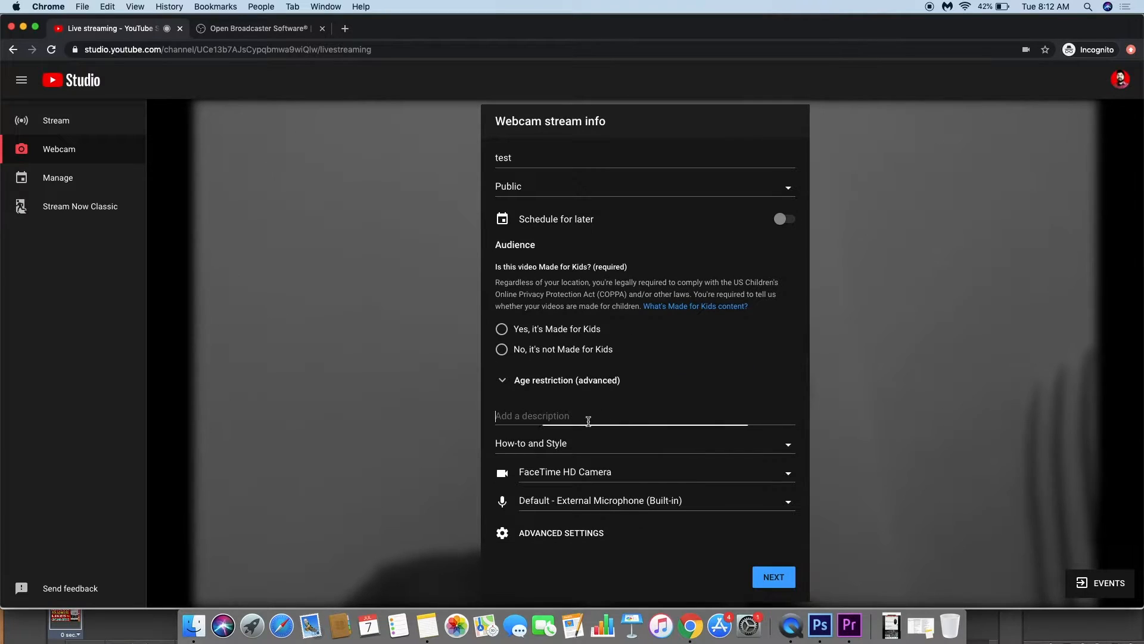
{"action": "type", "text": "this is a test live"}
{"action": "left_click", "coordinate": [766, 577]}
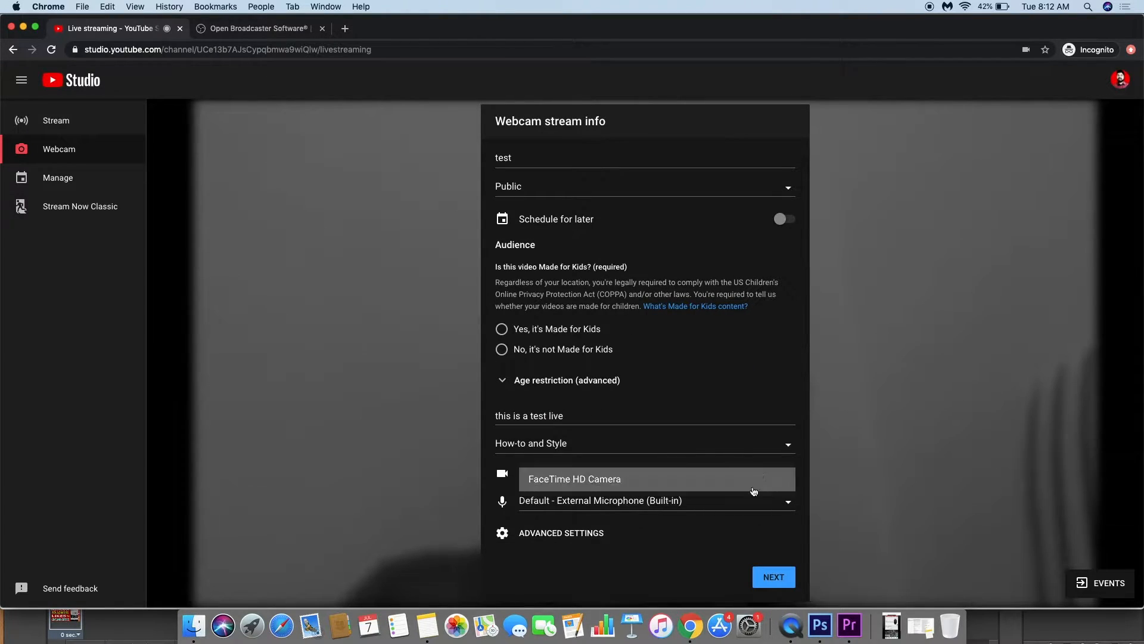
{"action": "left_click", "coordinate": [559, 331]}
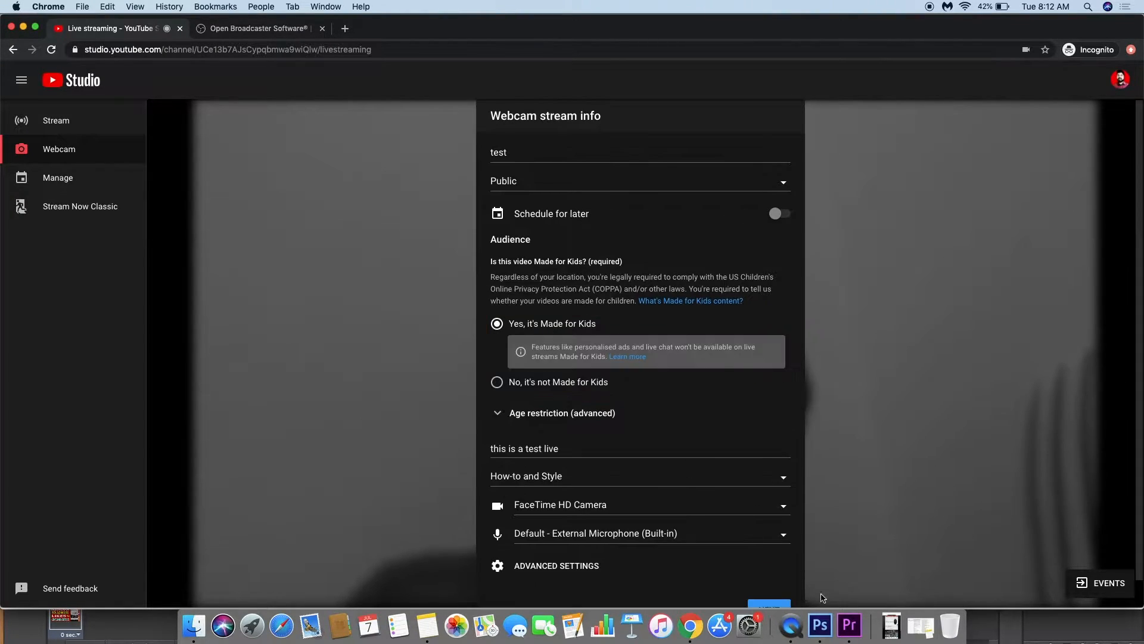
{"action": "left_click", "coordinate": [772, 602]}
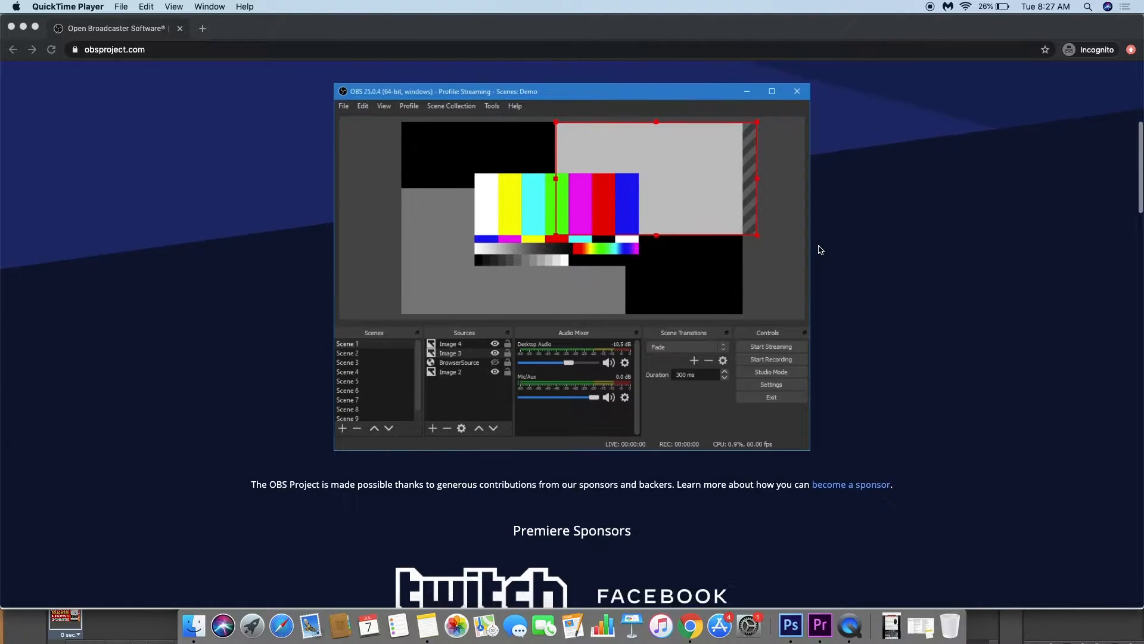
Examine the OBS Studio website and its download page for the Windows, macOS and Linux versions
{"action": "scroll", "coordinate": [818, 248], "scroll_direction": "down", "scroll_amount": 5}
{"action": "scroll", "coordinate": [819, 249], "scroll_direction": "up", "scroll_amount": 8}
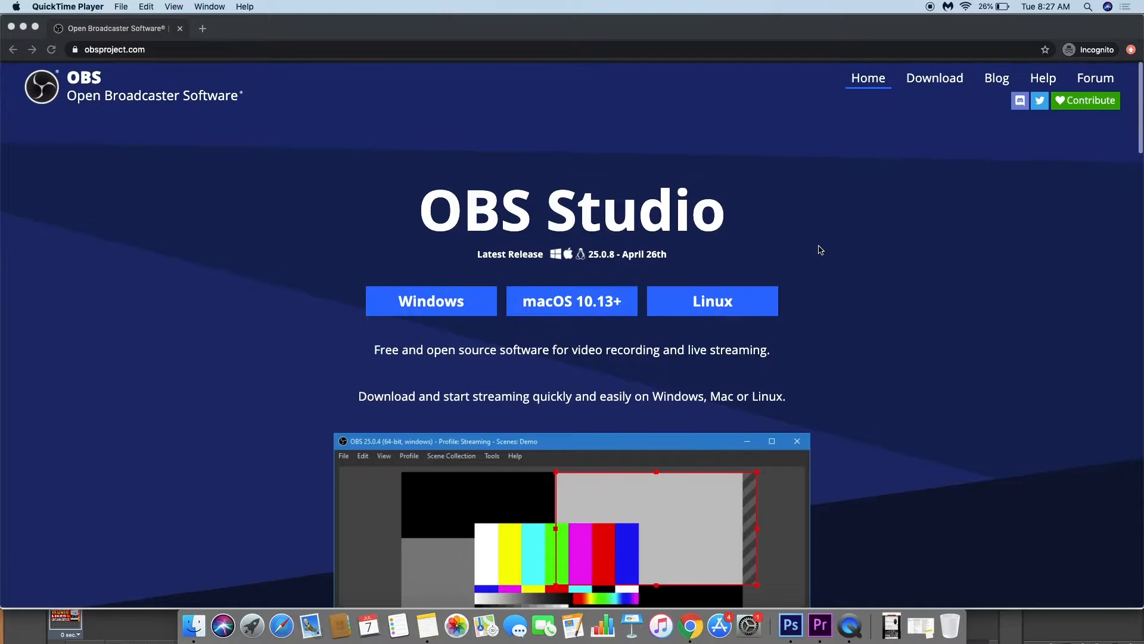
{"action": "left_click", "coordinate": [429, 224]}
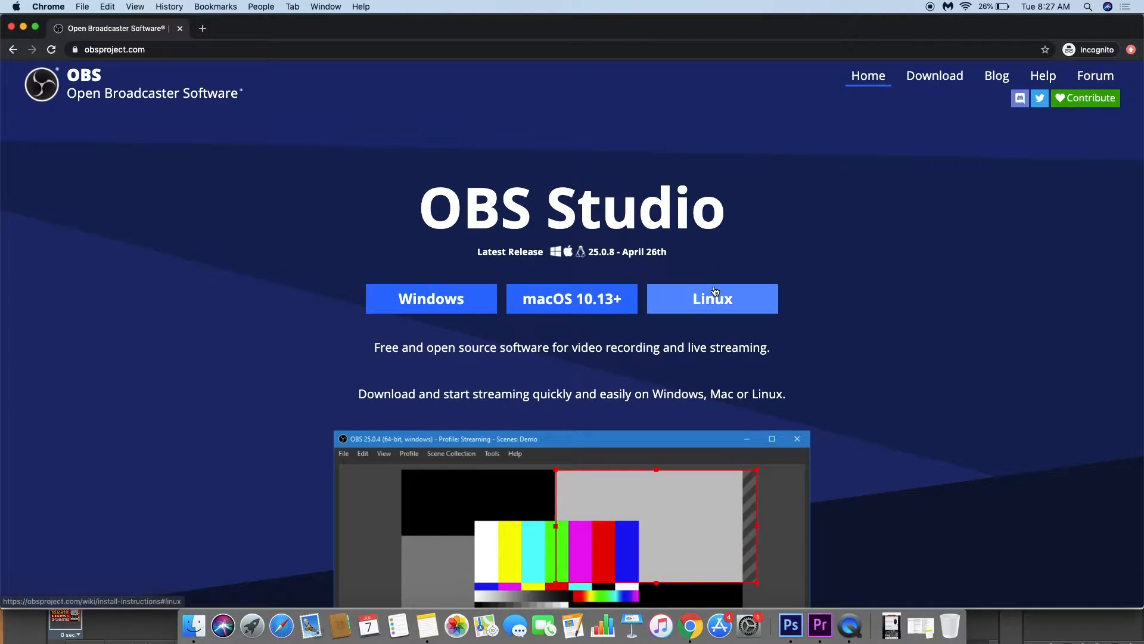
{"action": "scroll", "coordinate": [715, 292], "scroll_direction": "down", "scroll_amount": 3}
{"action": "scroll", "coordinate": [715, 292], "scroll_direction": "up", "scroll_amount": 3}
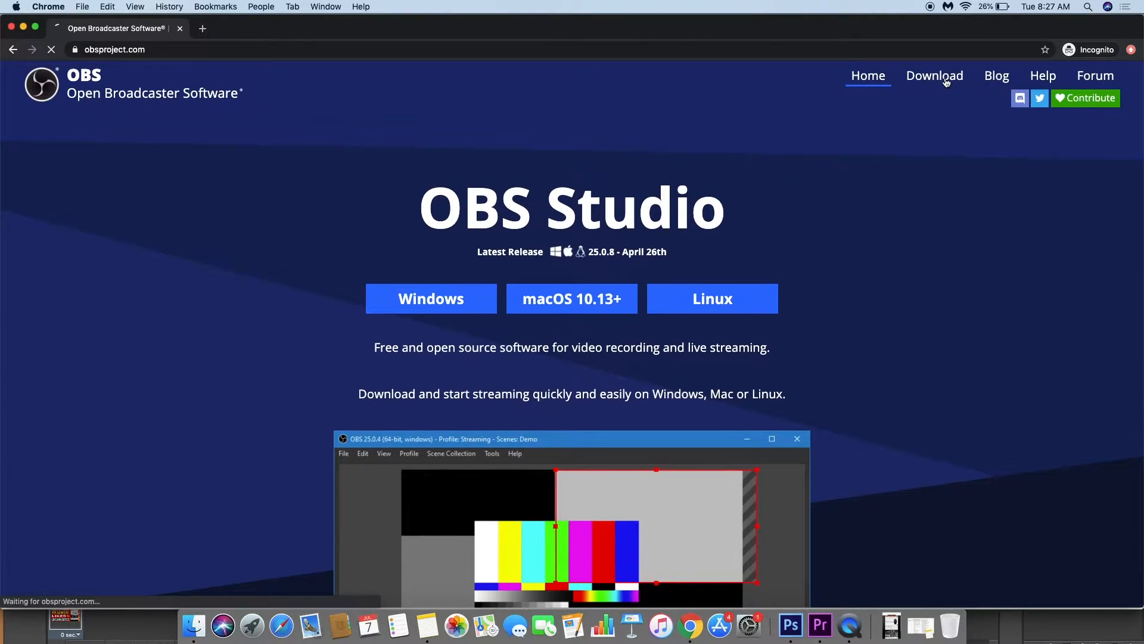
{"action": "left_click", "coordinate": [938, 76]}
{"action": "scroll", "coordinate": [631, 194], "scroll_direction": "down", "scroll_amount": 3}
{"action": "scroll", "coordinate": [632, 194], "scroll_direction": "up", "scroll_amount": 3}
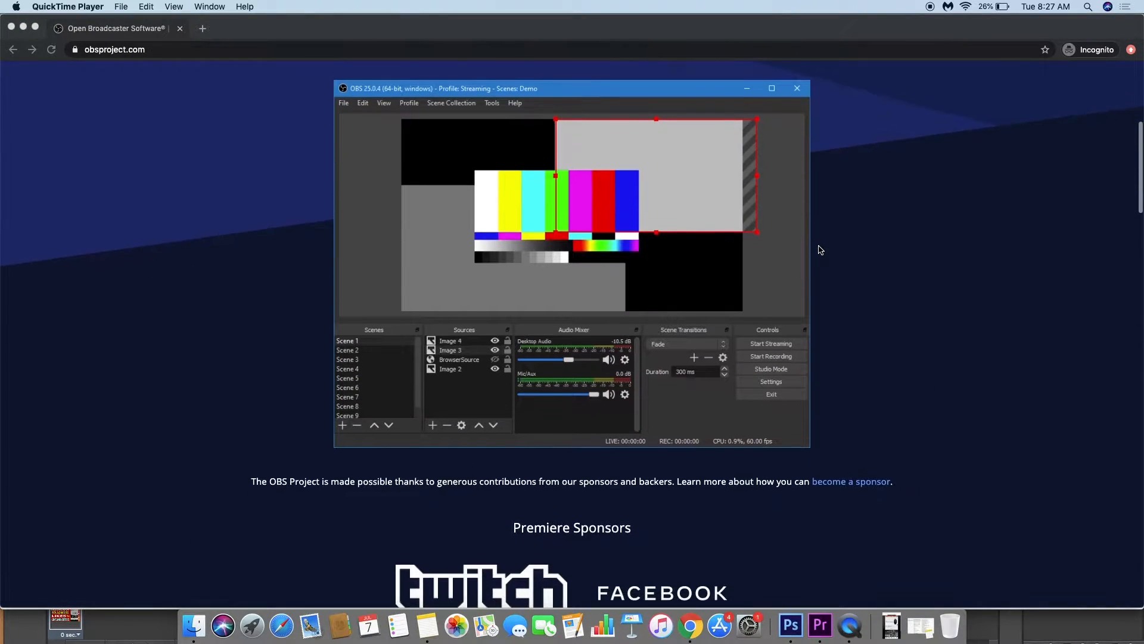
{"action": "scroll", "coordinate": [820, 250], "scroll_direction": "down", "scroll_amount": 3}
{"action": "scroll", "coordinate": [820, 249], "scroll_direction": "up", "scroll_amount": 8}
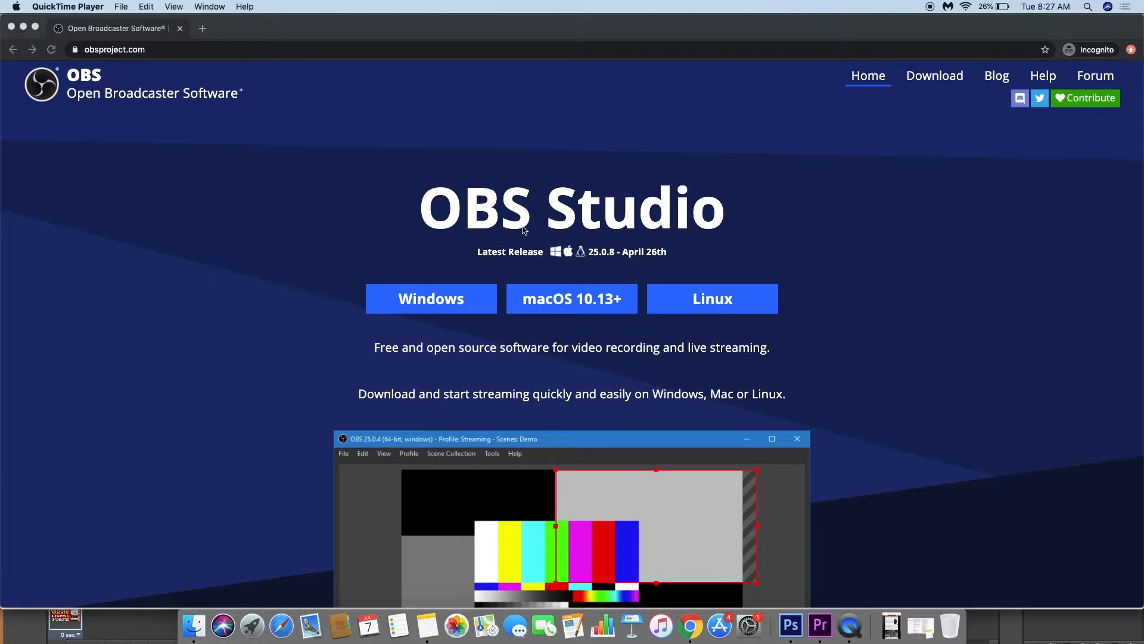
{"action": "left_click", "coordinate": [432, 223]}
{"action": "scroll", "coordinate": [715, 292], "scroll_direction": "down", "scroll_amount": 5}
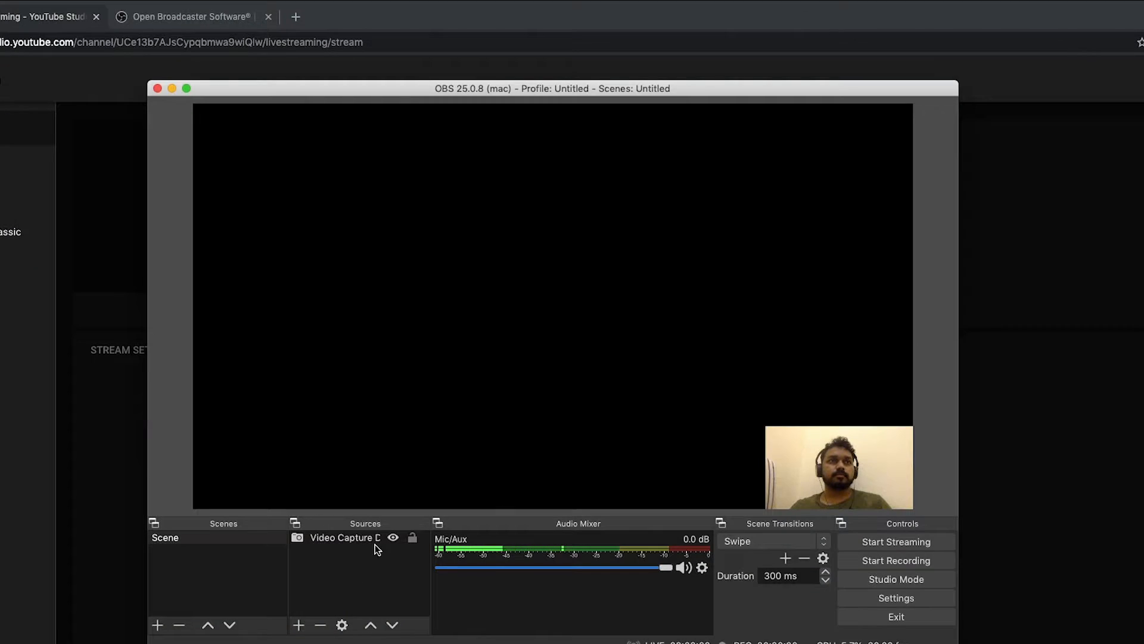
{"action": "left_click", "coordinate": [360, 539]}
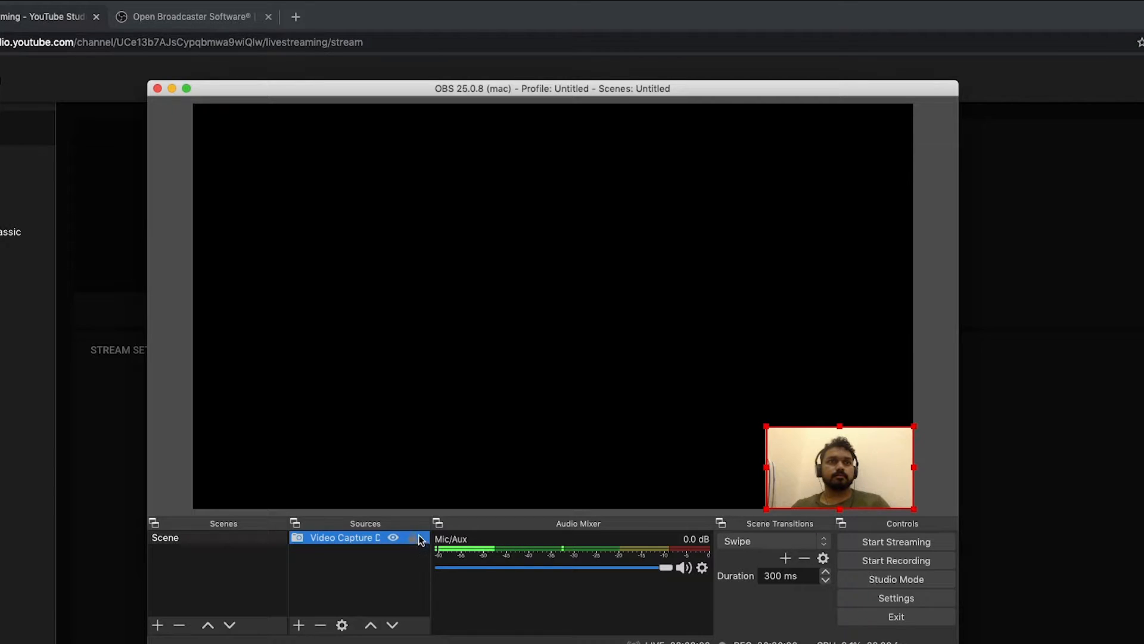
{"action": "left_click", "coordinate": [300, 624]}
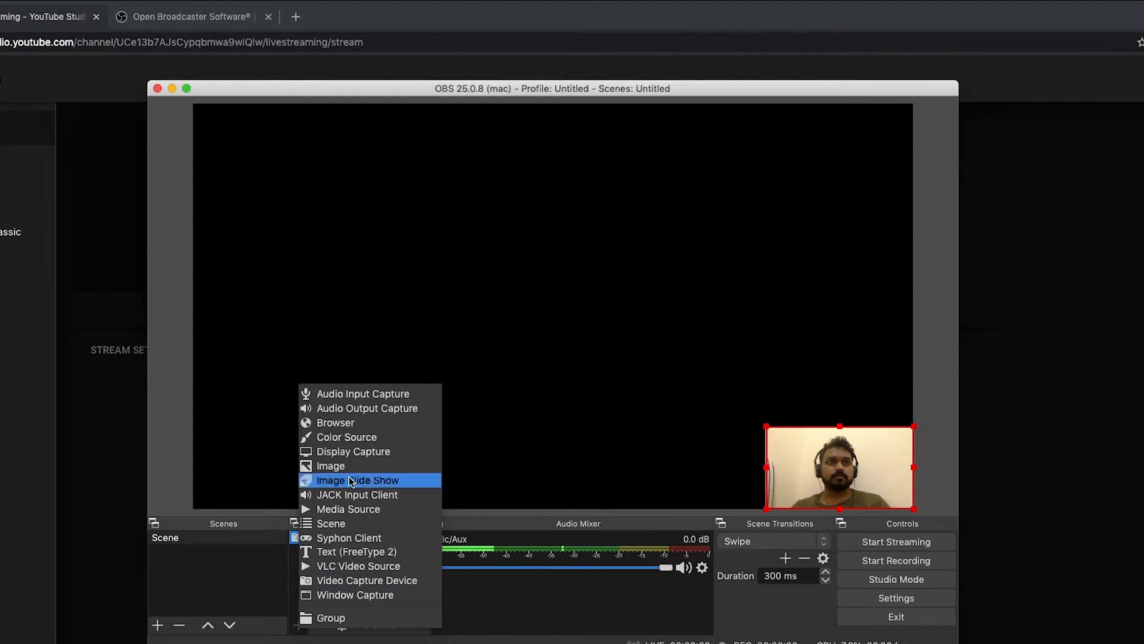
{"action": "left_click", "coordinate": [356, 408]}
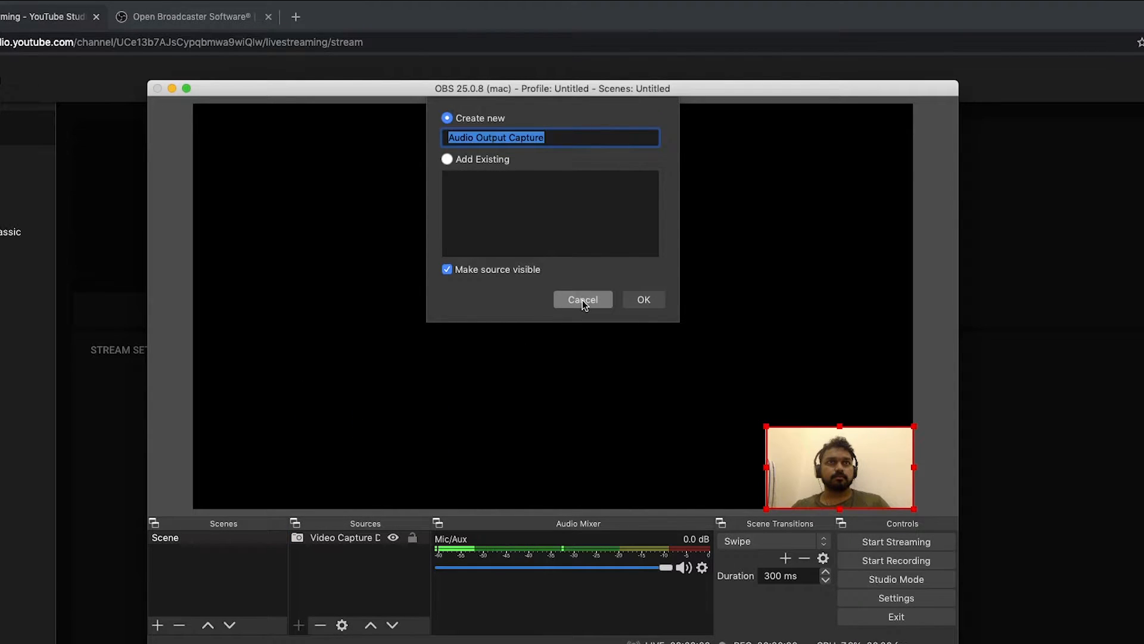
{"action": "left_click", "coordinate": [581, 300]}
Add a new visible Audio Input Capture source to the scene in OBS, using the Default device
{"action": "left_click", "coordinate": [298, 625]}
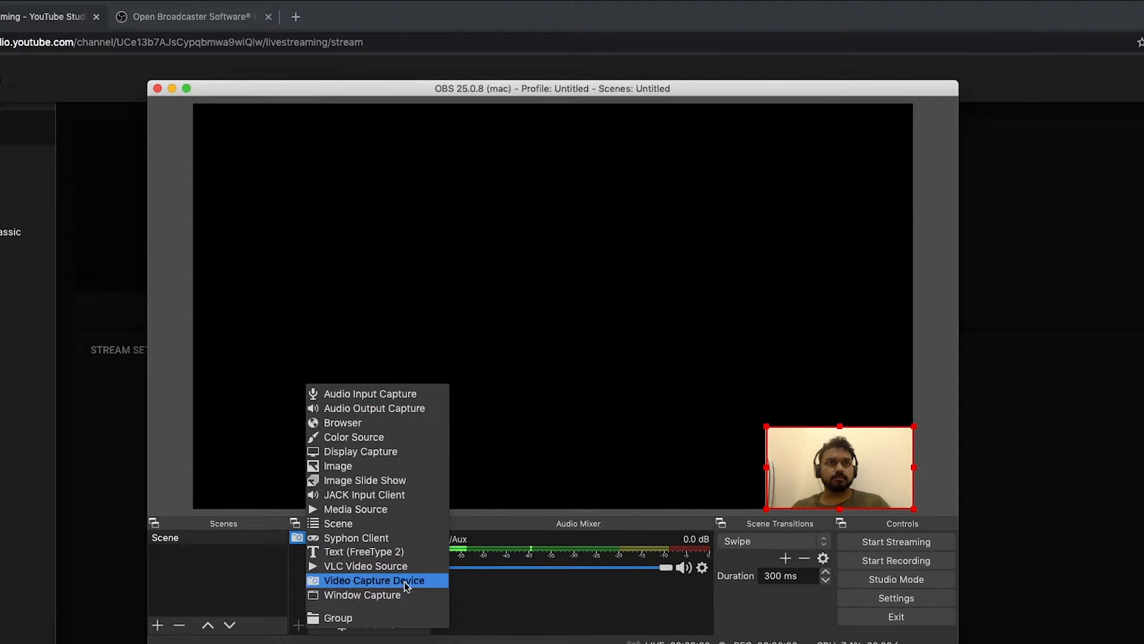
{"action": "left_click", "coordinate": [408, 398]}
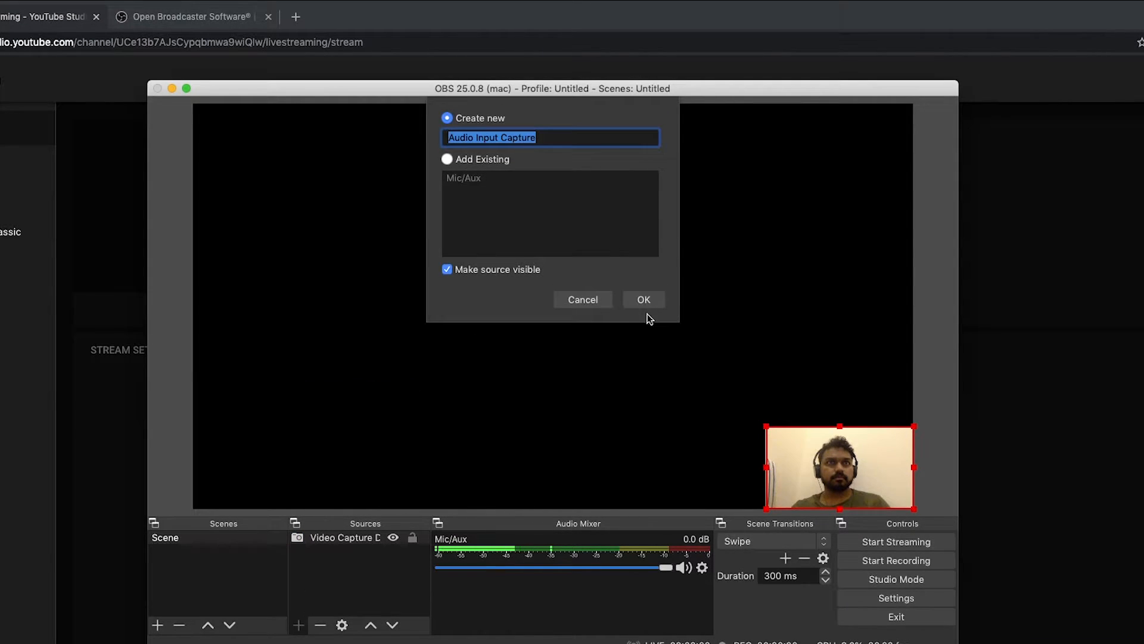
{"action": "left_click", "coordinate": [647, 298]}
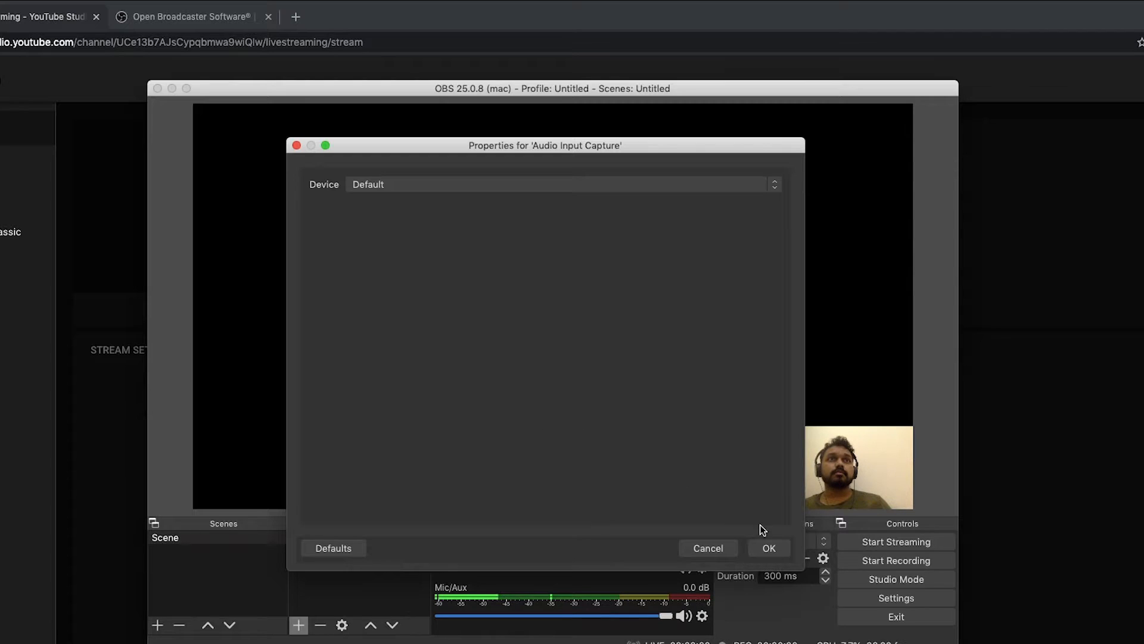
{"action": "left_click", "coordinate": [774, 552]}
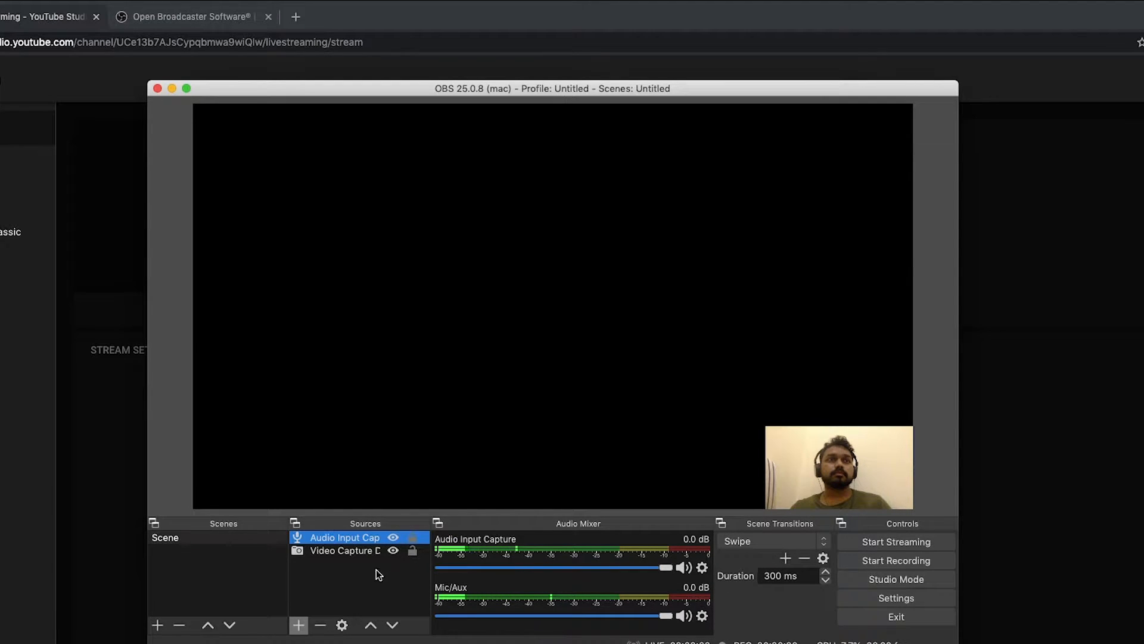
{"action": "left_click", "coordinate": [353, 550]}
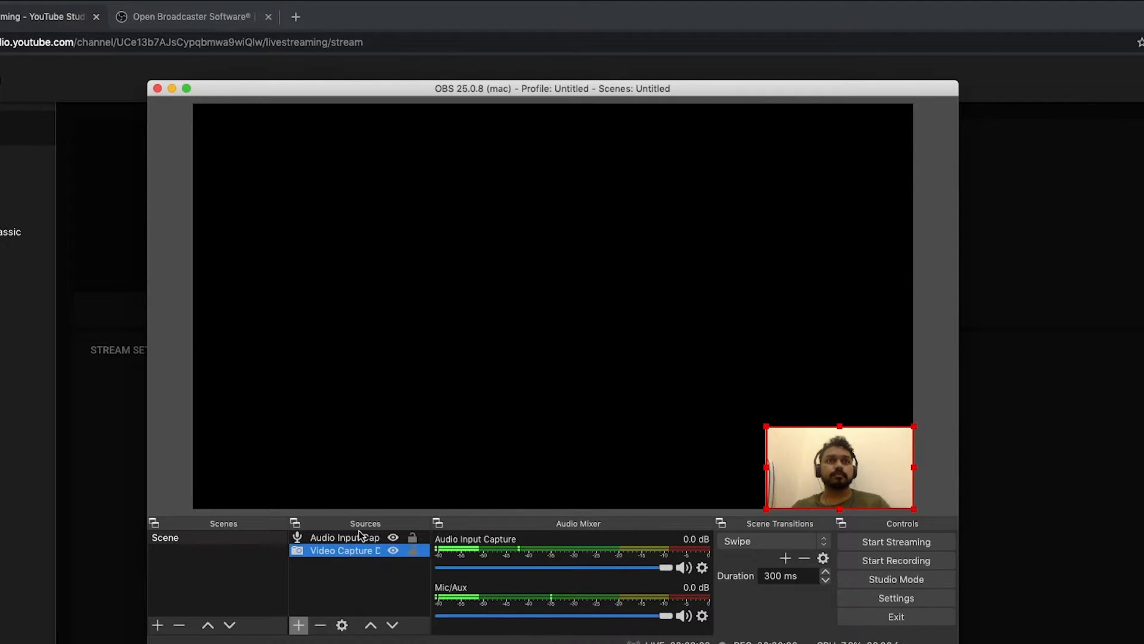
{"action": "left_click", "coordinate": [359, 537]}
{"action": "left_click", "coordinate": [358, 553]}
{"action": "left_click", "coordinate": [359, 538]}
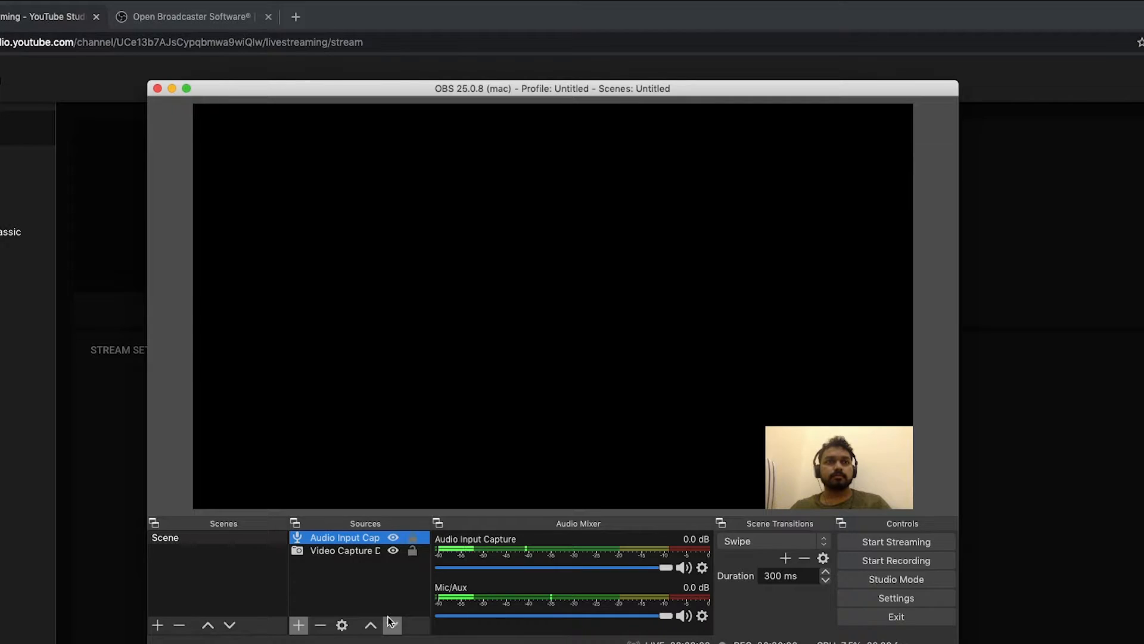
{"action": "left_click", "coordinate": [342, 553]}
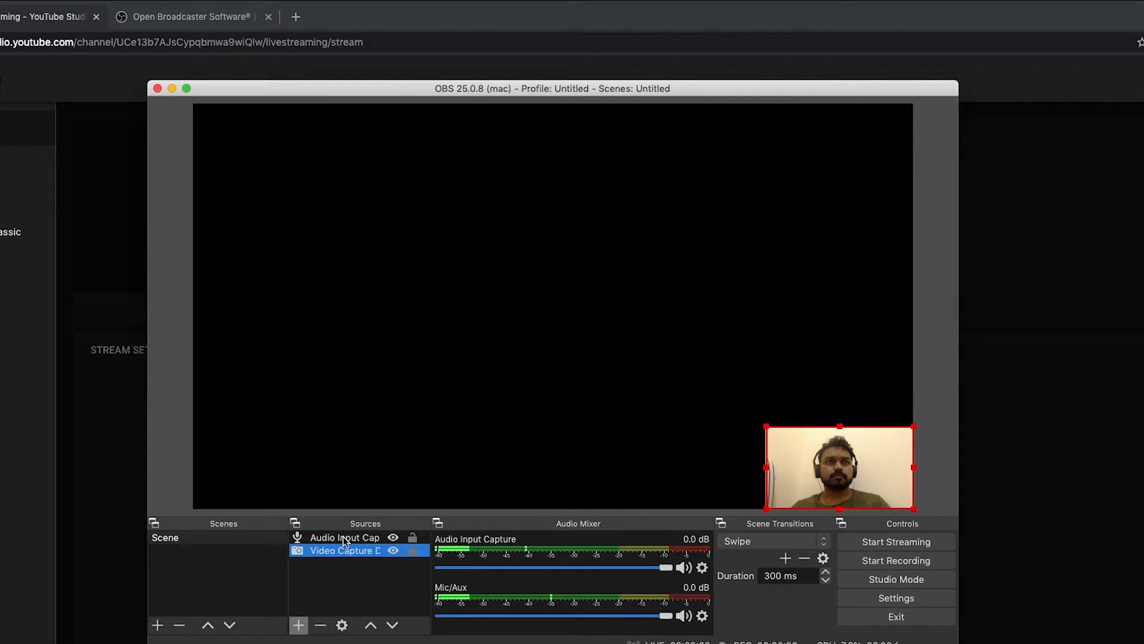
{"action": "left_click", "coordinate": [345, 541]}
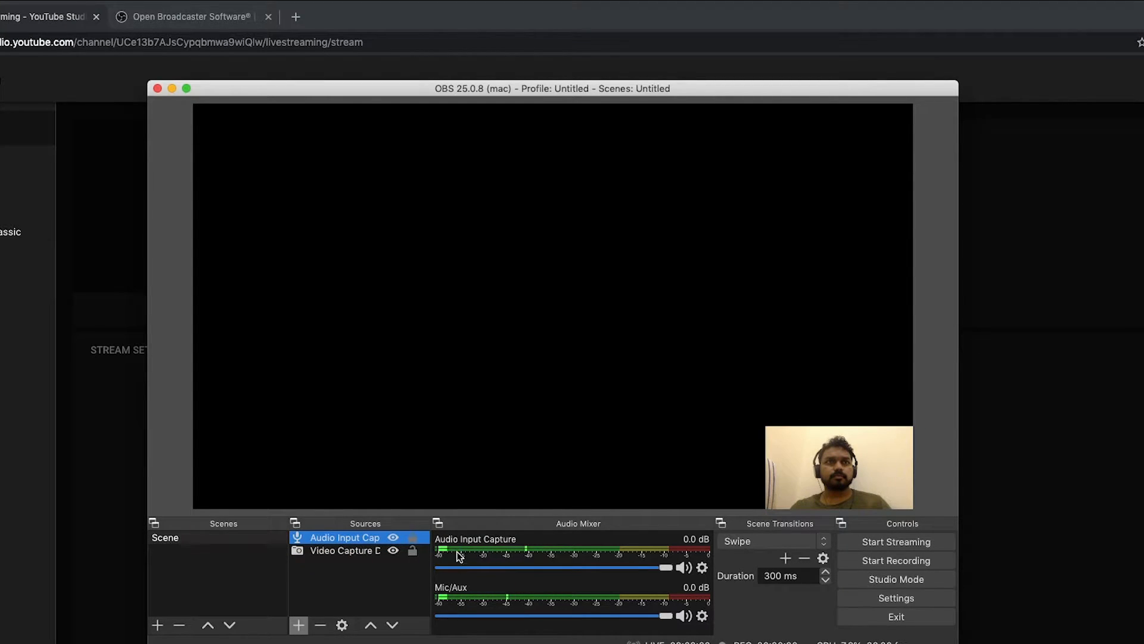
{"action": "left_click", "coordinate": [344, 552]}
{"action": "left_click", "coordinate": [352, 538]}
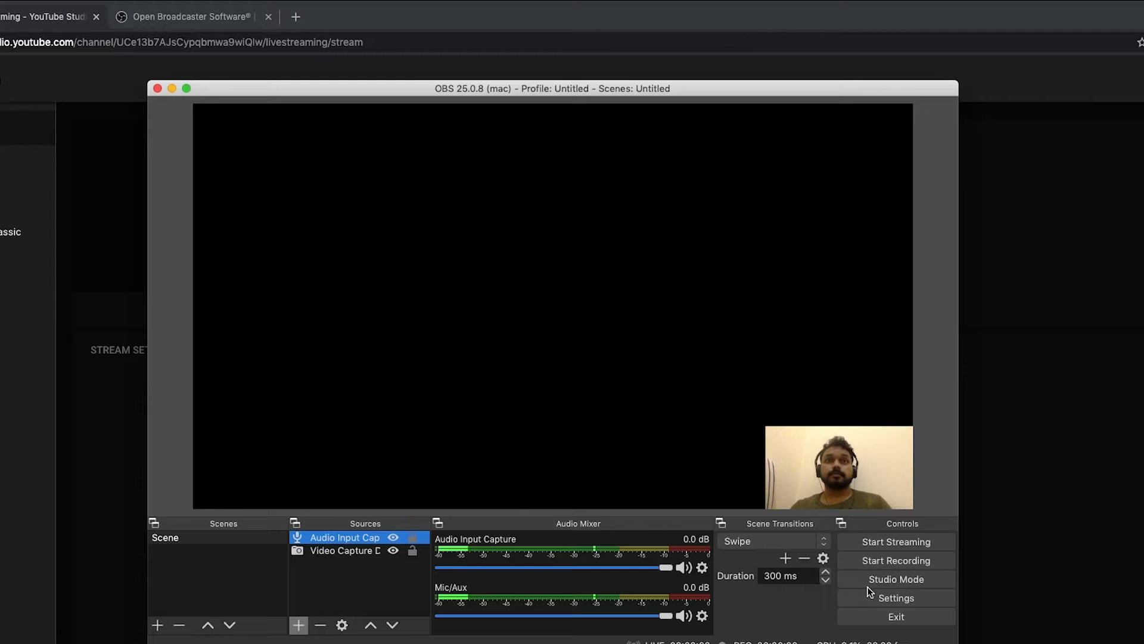
Set the streaming service to Custom in the OBS stream settings
{"action": "left_click", "coordinate": [345, 552]}
{"action": "left_click", "coordinate": [352, 540]}
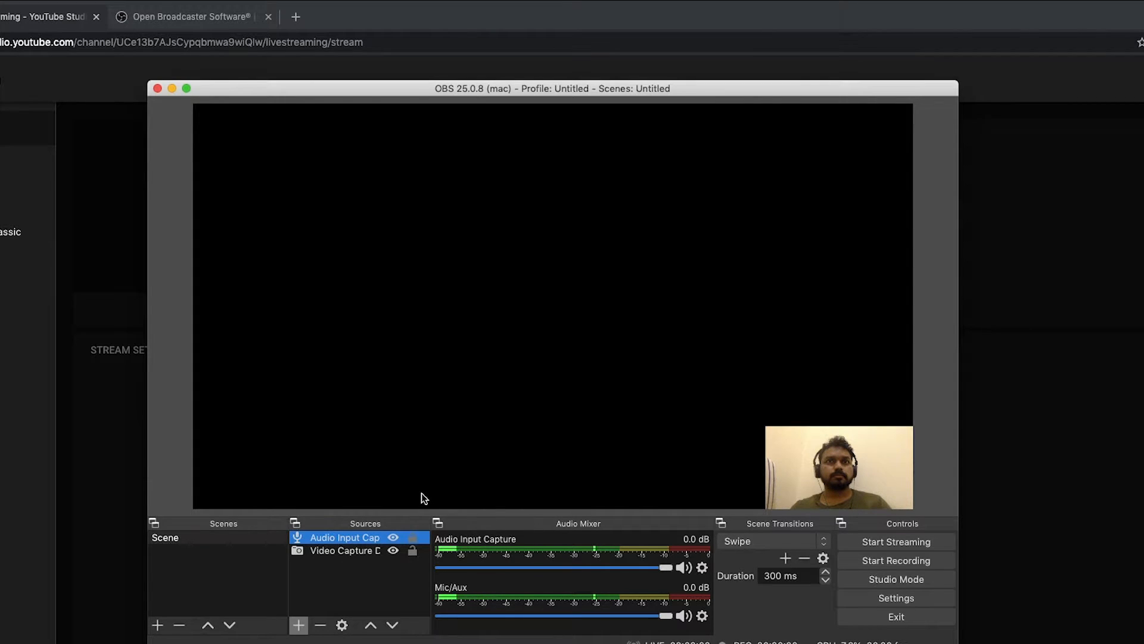
{"action": "left_click", "coordinate": [914, 600]}
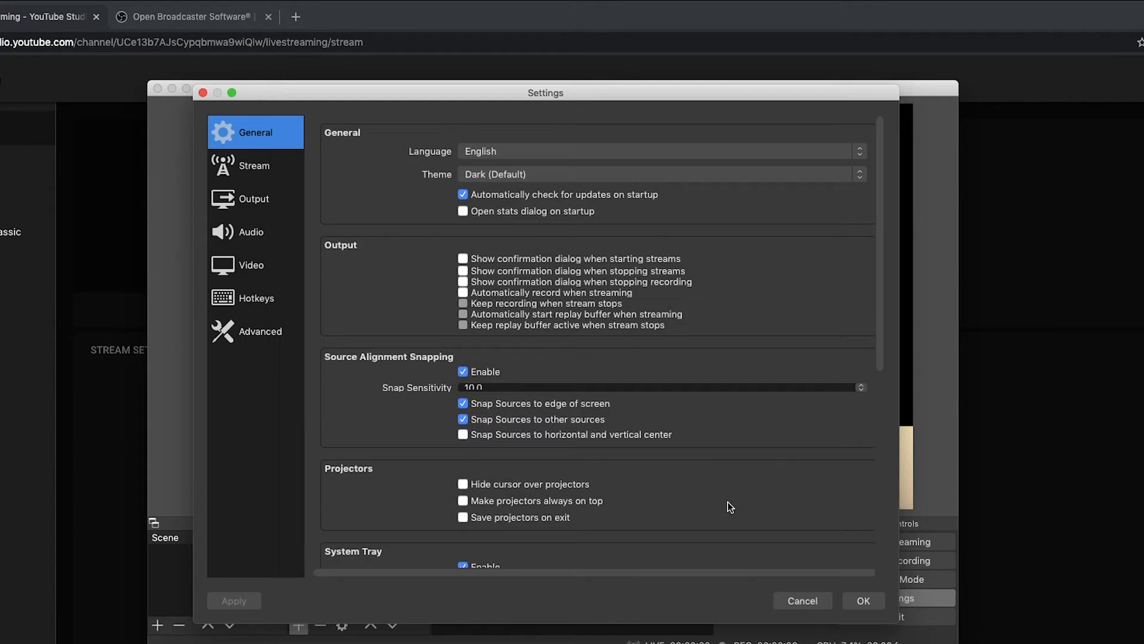
{"action": "left_click", "coordinate": [260, 181]}
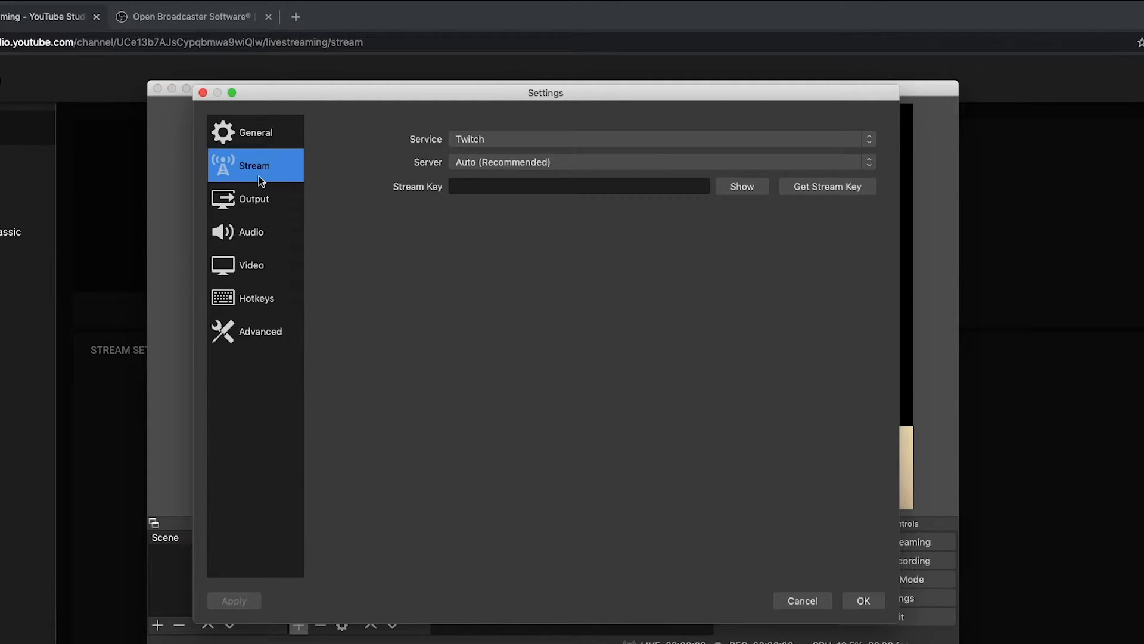
{"action": "left_click", "coordinate": [477, 139]}
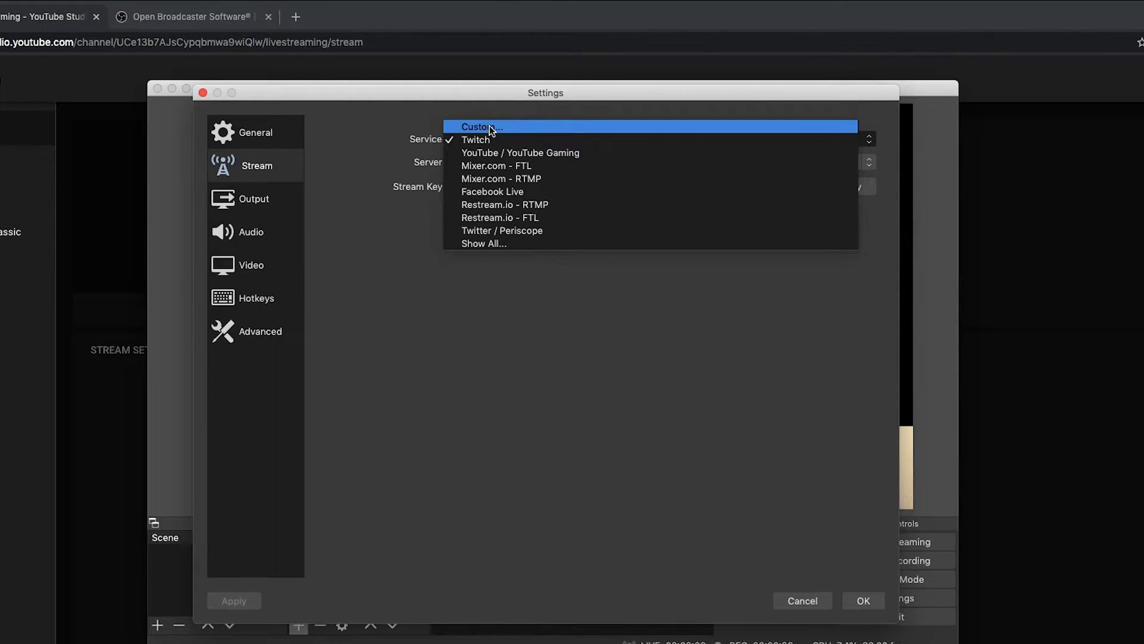
{"action": "left_click", "coordinate": [489, 127]}
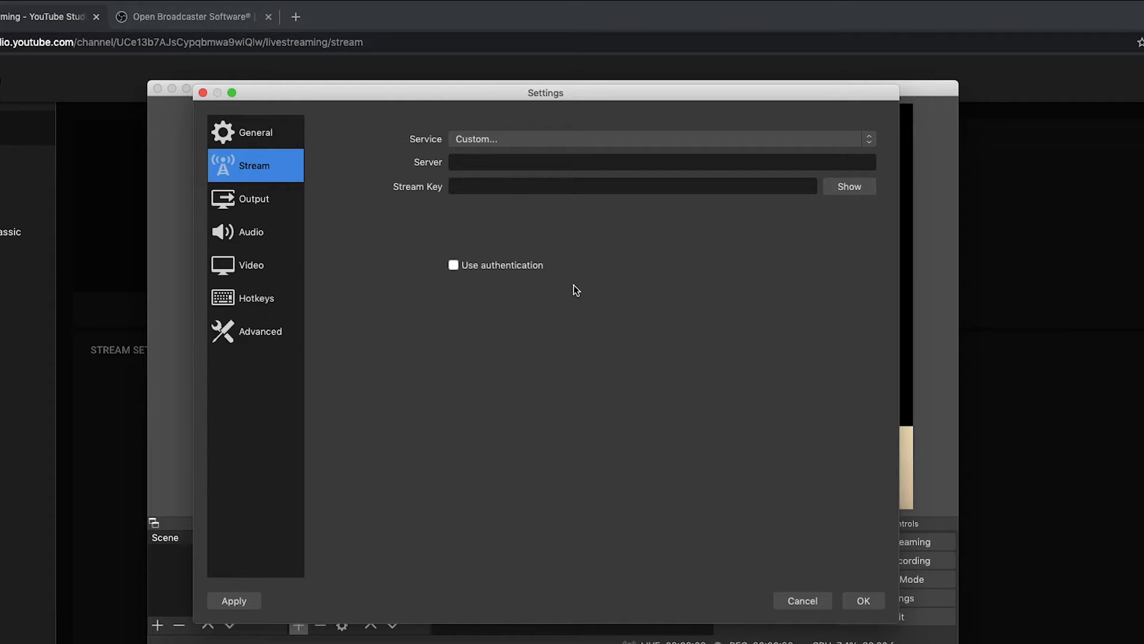
Switch to YouTube Studio in the browser, open Stream Now Classic, and find the Encoder Setup section
{"action": "key", "text": "super+Tab"}
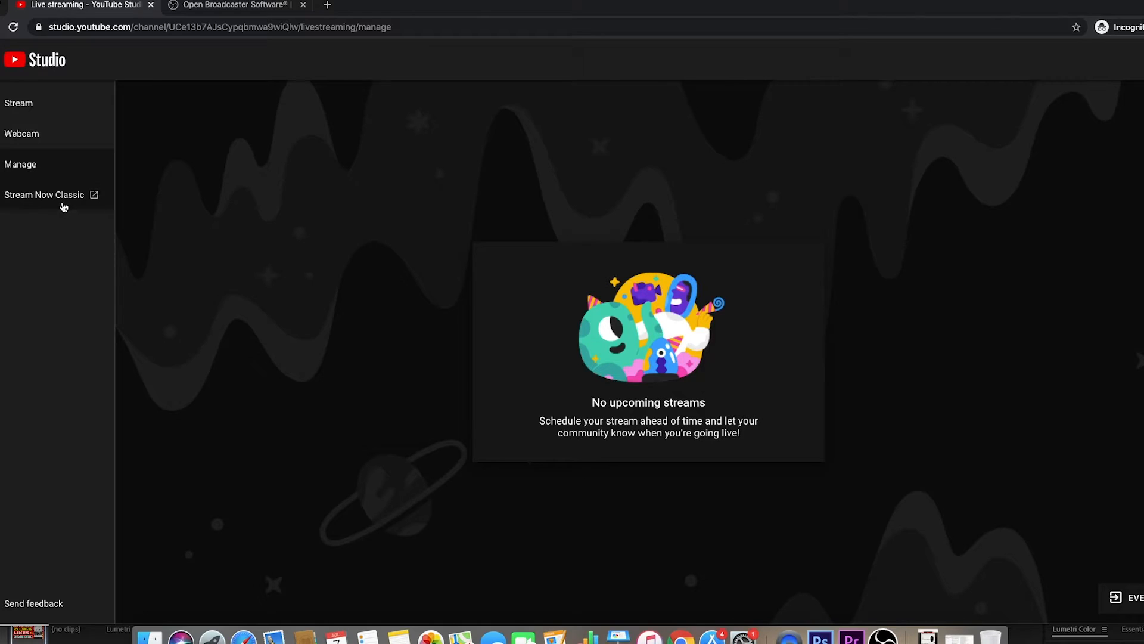
{"action": "left_click", "coordinate": [62, 200]}
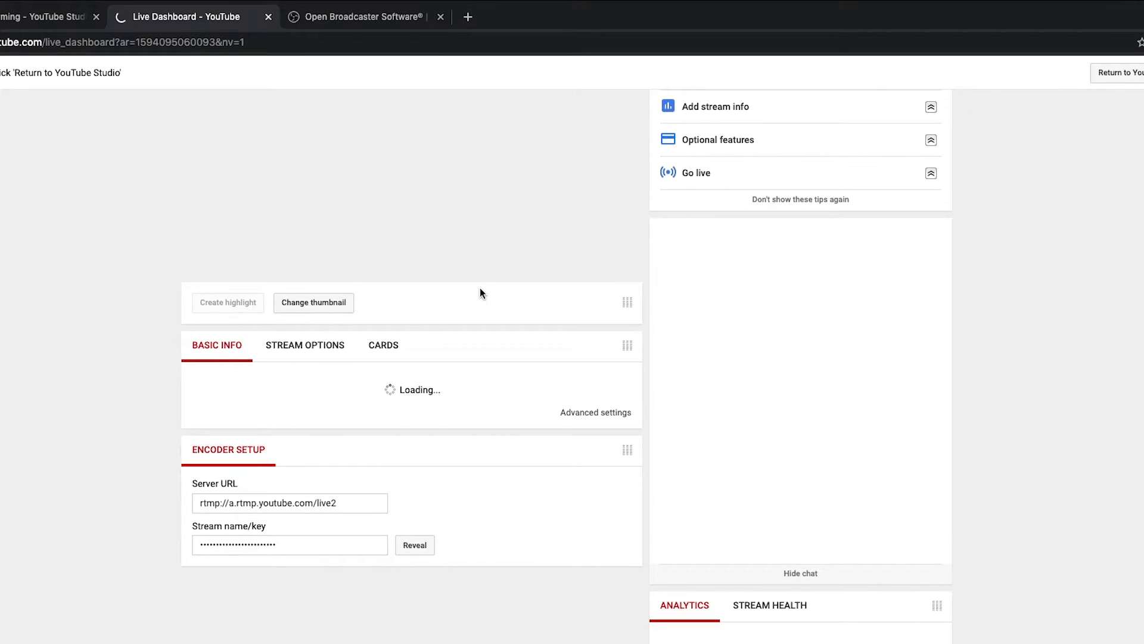
{"action": "scroll", "coordinate": [480, 289], "scroll_direction": "down", "scroll_amount": 5}
{"action": "scroll", "coordinate": [481, 292], "scroll_direction": "up", "scroll_amount": 5}
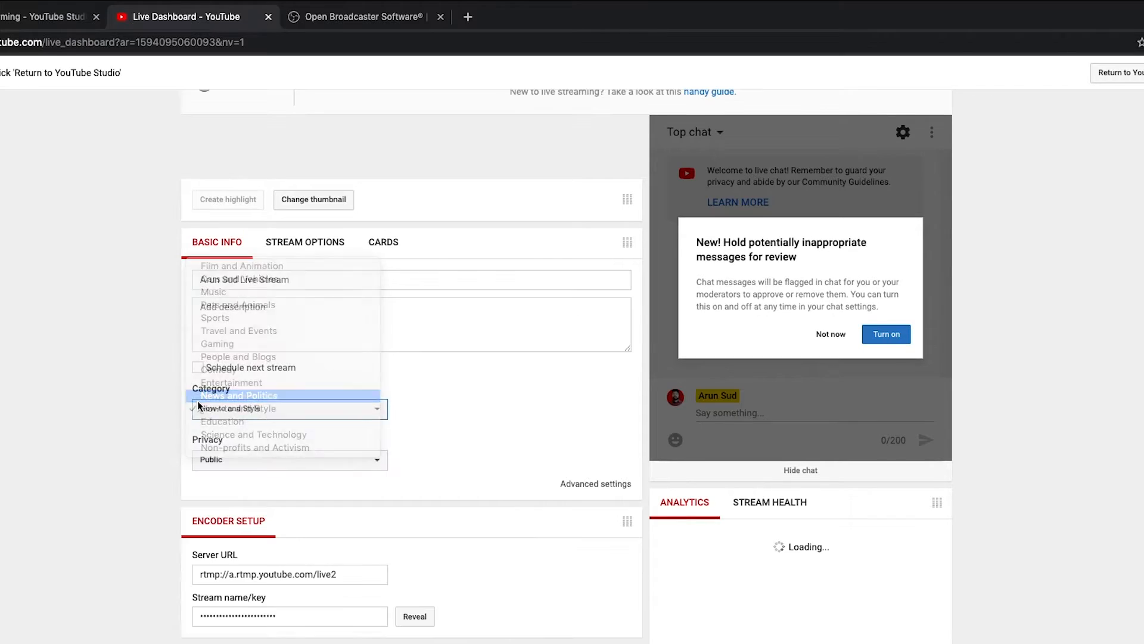
{"action": "scroll", "coordinate": [233, 408], "scroll_direction": "up", "scroll_amount": 7}
{"action": "scroll", "coordinate": [301, 388], "scroll_direction": "down", "scroll_amount": 4}
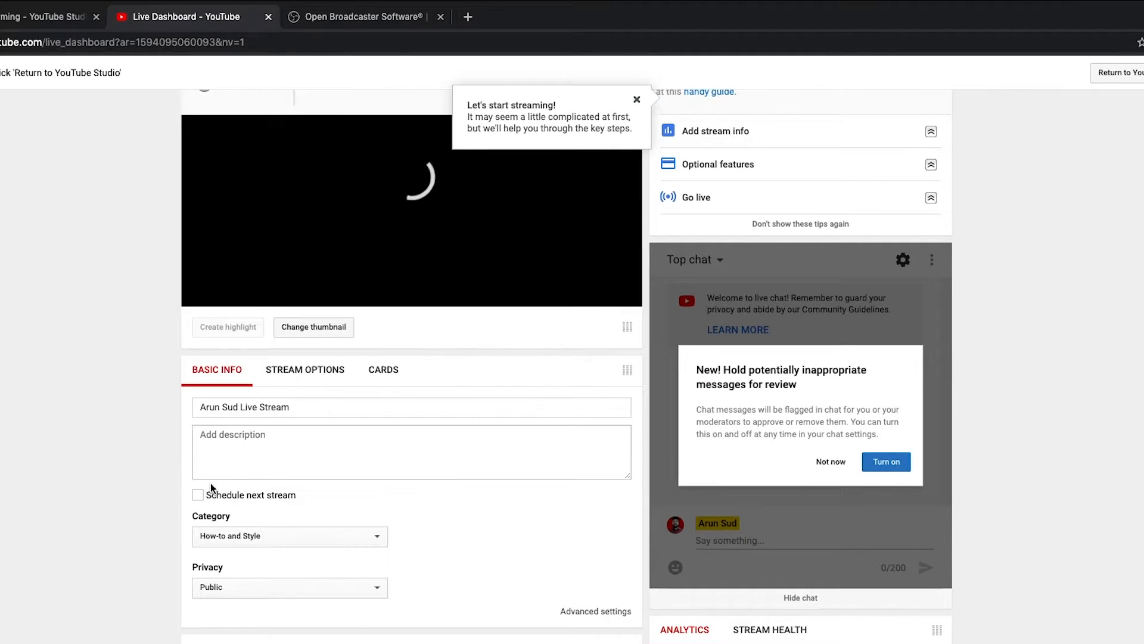
{"action": "scroll", "coordinate": [299, 542], "scroll_direction": "down", "scroll_amount": 1}
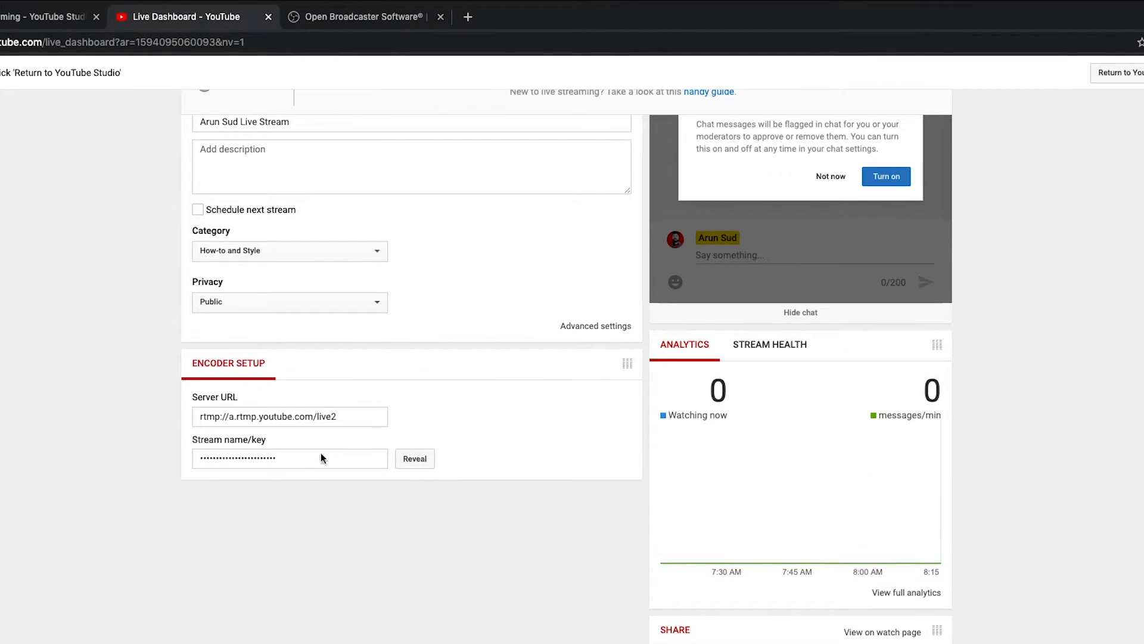
Copy the Server URL from the Encoder Setup section of the live dashboard
{"action": "left_click_drag", "start_coordinate": [352, 417], "coordinate": [180, 421]}
{"action": "left_click_drag", "start_coordinate": [282, 459], "coordinate": [221, 459]}
{"action": "left_click", "coordinate": [348, 402]}
{"action": "left_click_drag", "start_coordinate": [358, 416], "coordinate": [188, 421]}
{"action": "key", "text": "super+c"}
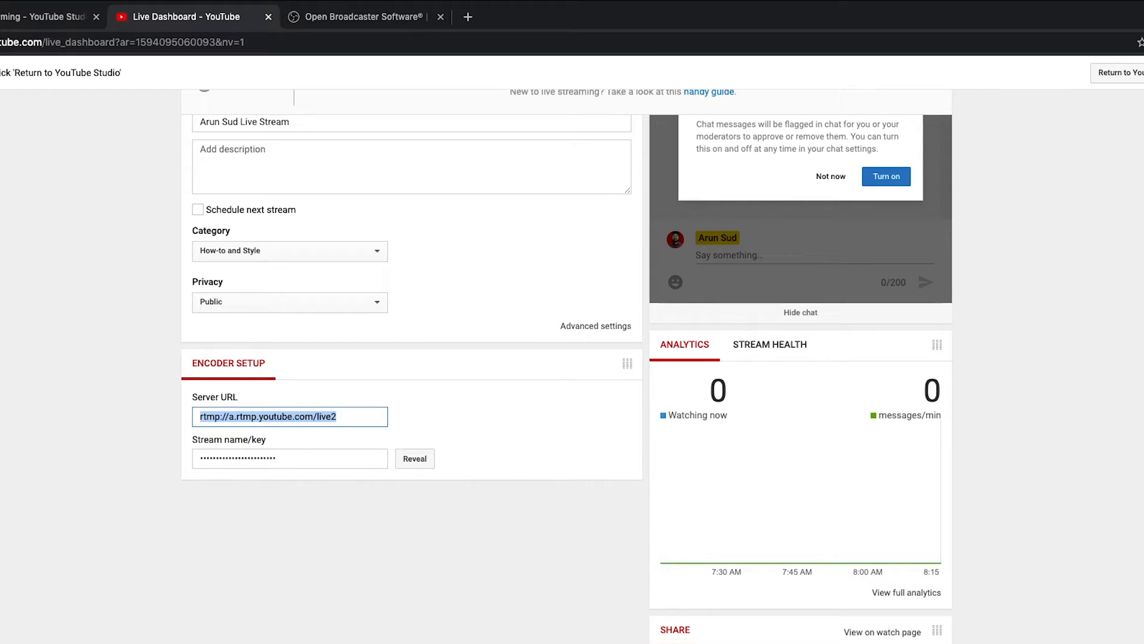
Switch to OBS, paste the server rtmp://a.rtmp.youtube.com/live2 and the stream key, and save the settings
{"action": "key", "text": "super+Tab"}
{"action": "left_click", "coordinate": [564, 165]}
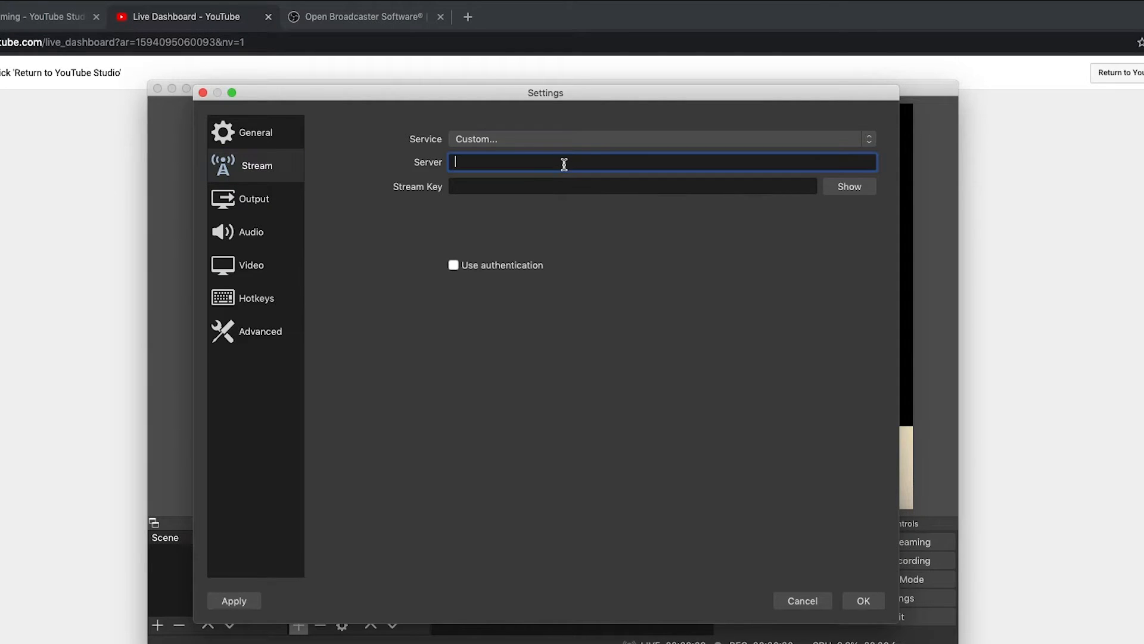
{"action": "key", "text": "super+v"}
{"action": "key", "text": "super+v"}
{"action": "key", "text": "Tab"}
{"action": "key", "text": "super+v"}
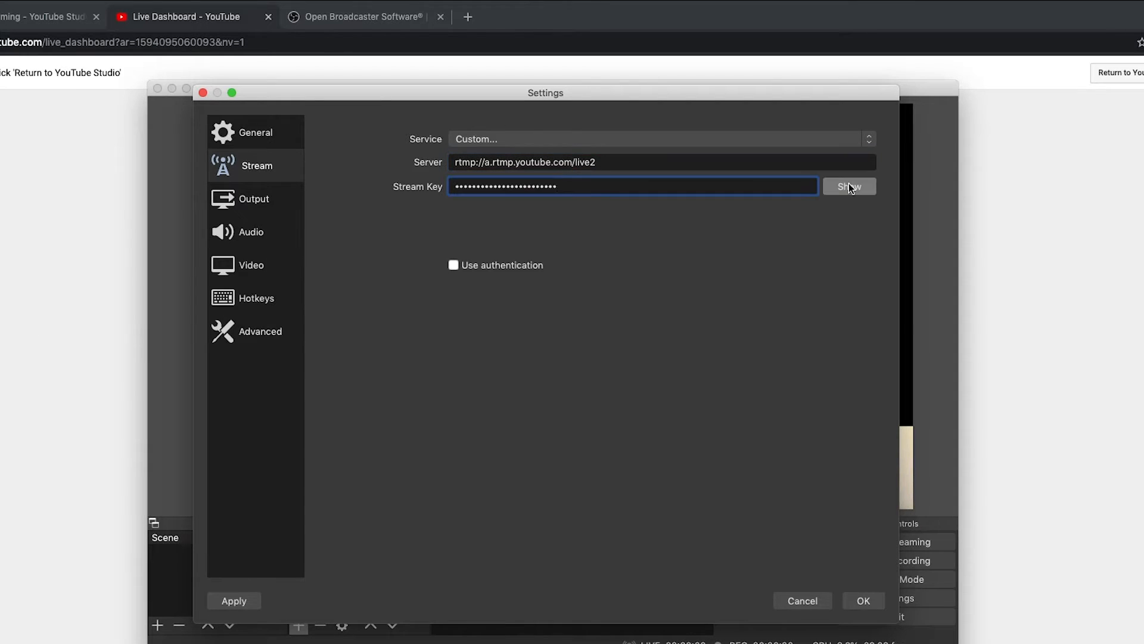
{"action": "left_click", "coordinate": [866, 600]}
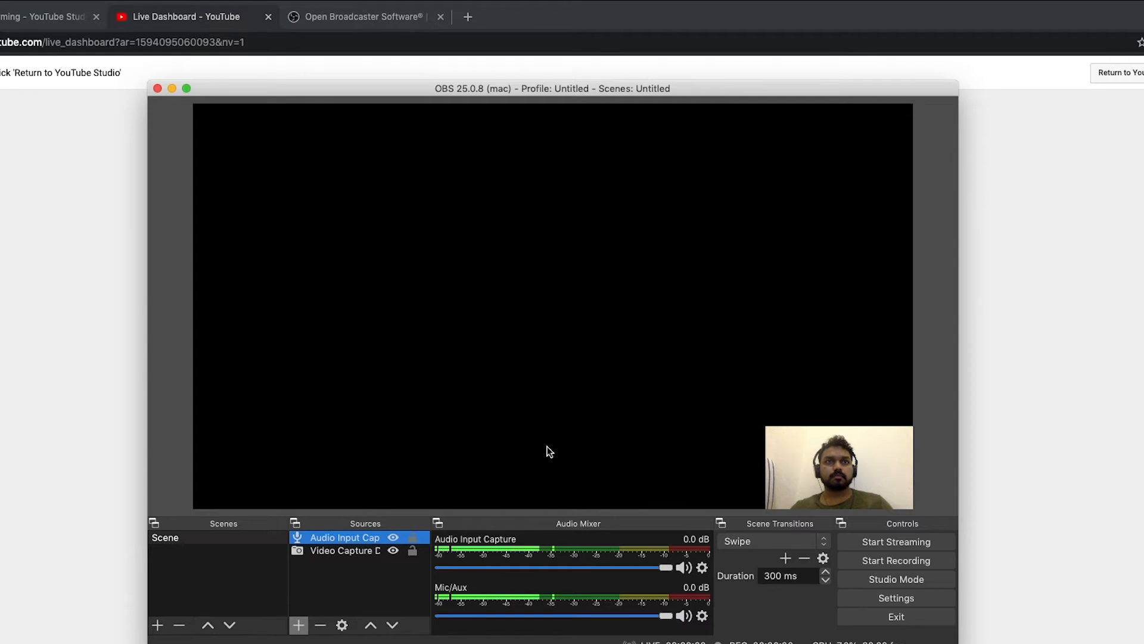
Review the stream preview on the YouTube Live Dashboard, and start streaming from OBS
{"action": "left_click", "coordinate": [102, 382]}
{"action": "scroll", "coordinate": [286, 356], "scroll_direction": "up", "scroll_amount": 5}
{"action": "scroll", "coordinate": [286, 355], "scroll_direction": "up", "scroll_amount": 3}
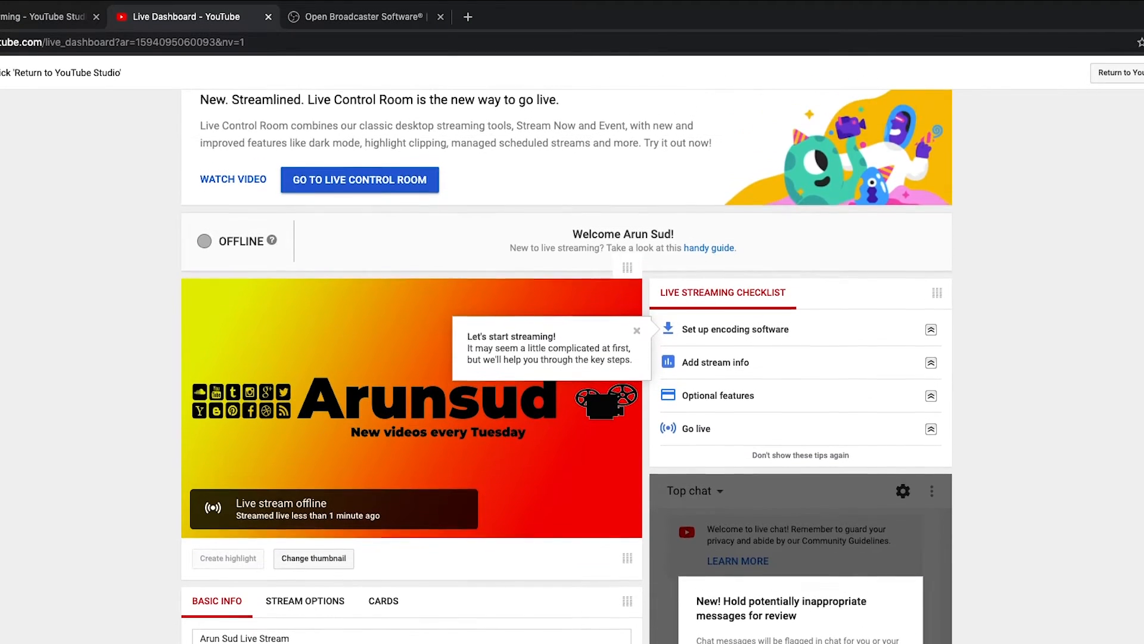
{"action": "scroll", "coordinate": [344, 435], "scroll_direction": "down", "scroll_amount": 2}
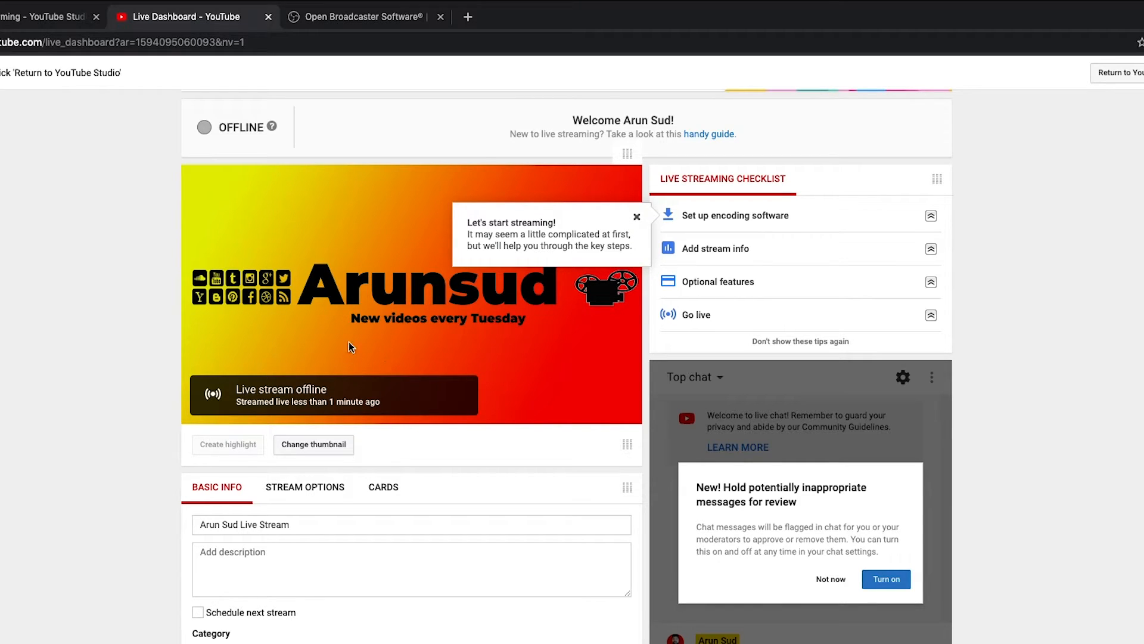
{"action": "key", "text": "super+Tab"}
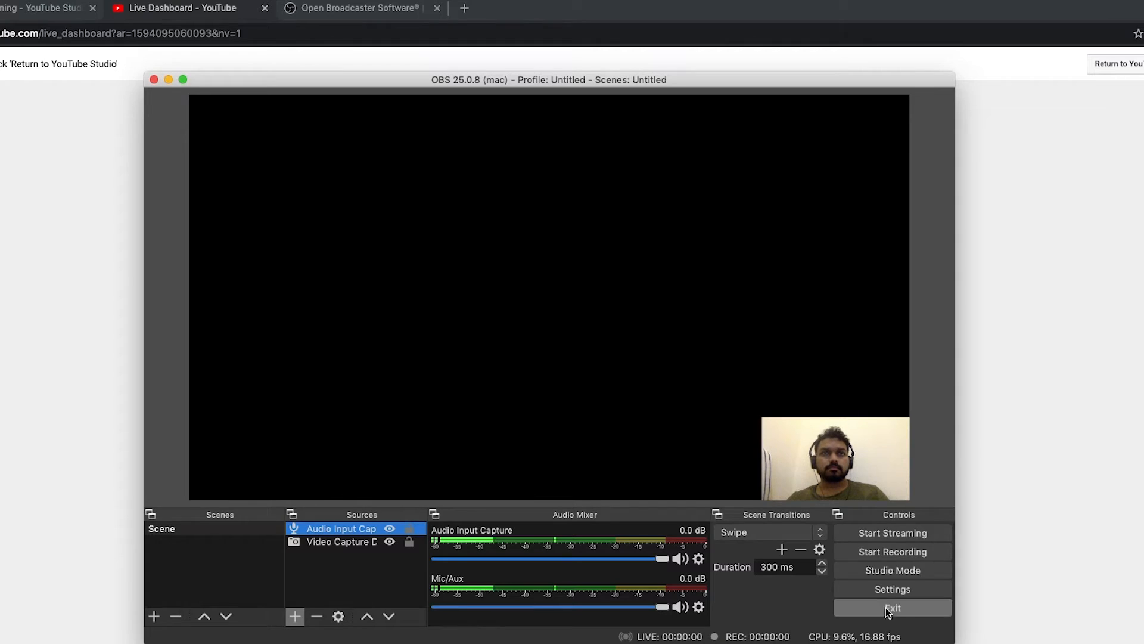
{"action": "left_click", "coordinate": [900, 535]}
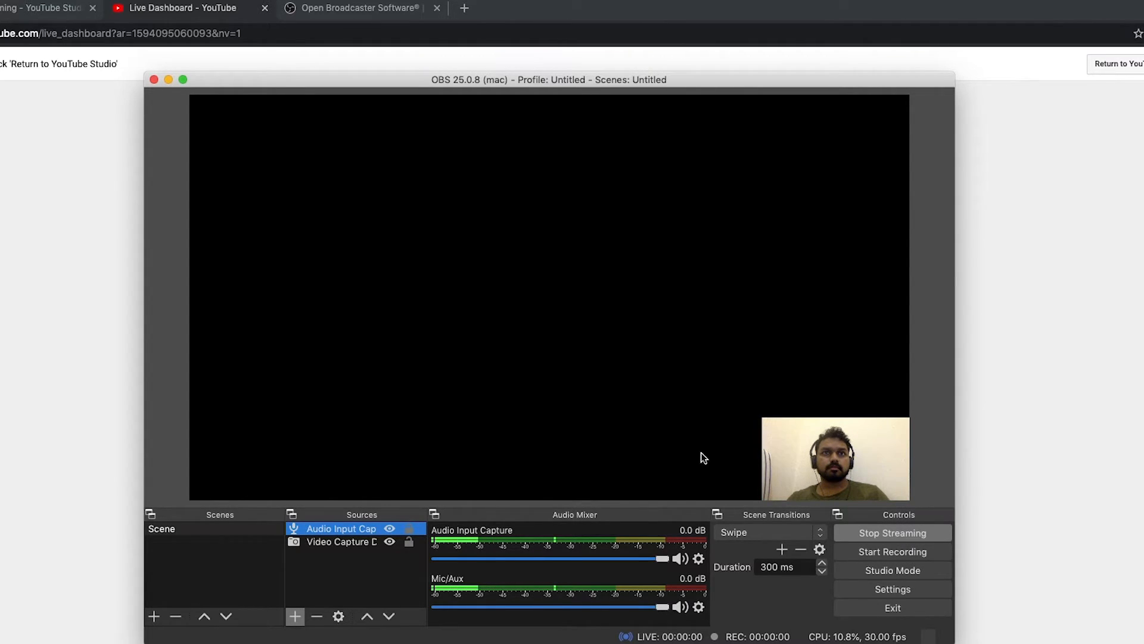
Check the stream's live status on the YouTube Live Dashboard, and stop streaming in OBS
{"action": "key", "text": "super+Tab"}
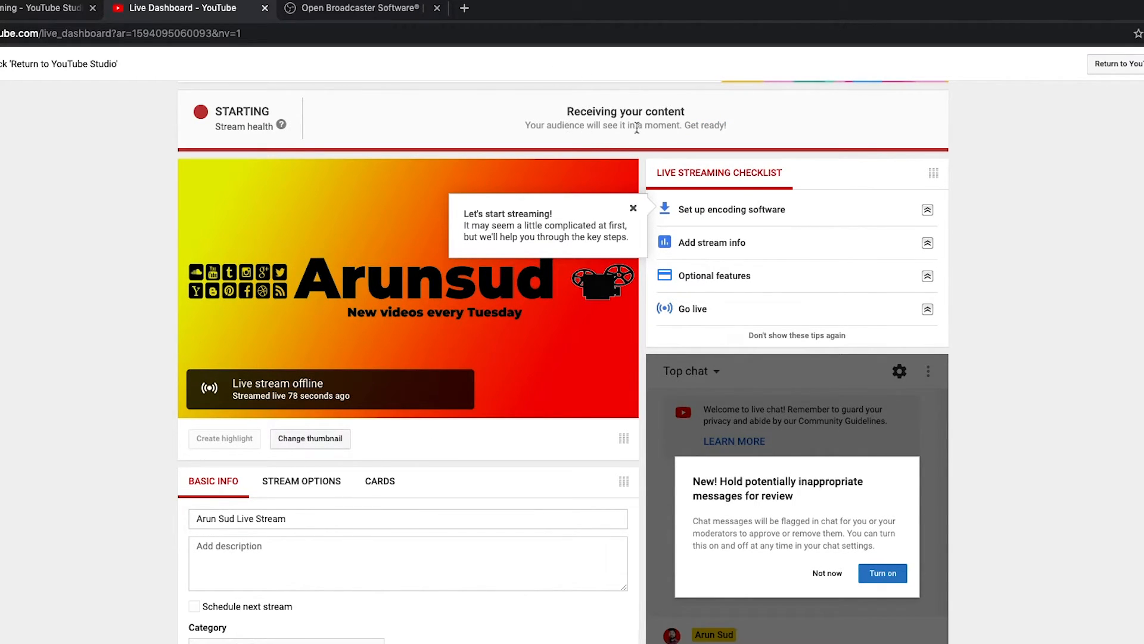
{"action": "key", "text": "super+Tab"}
{"action": "key", "text": "super+Tab"}
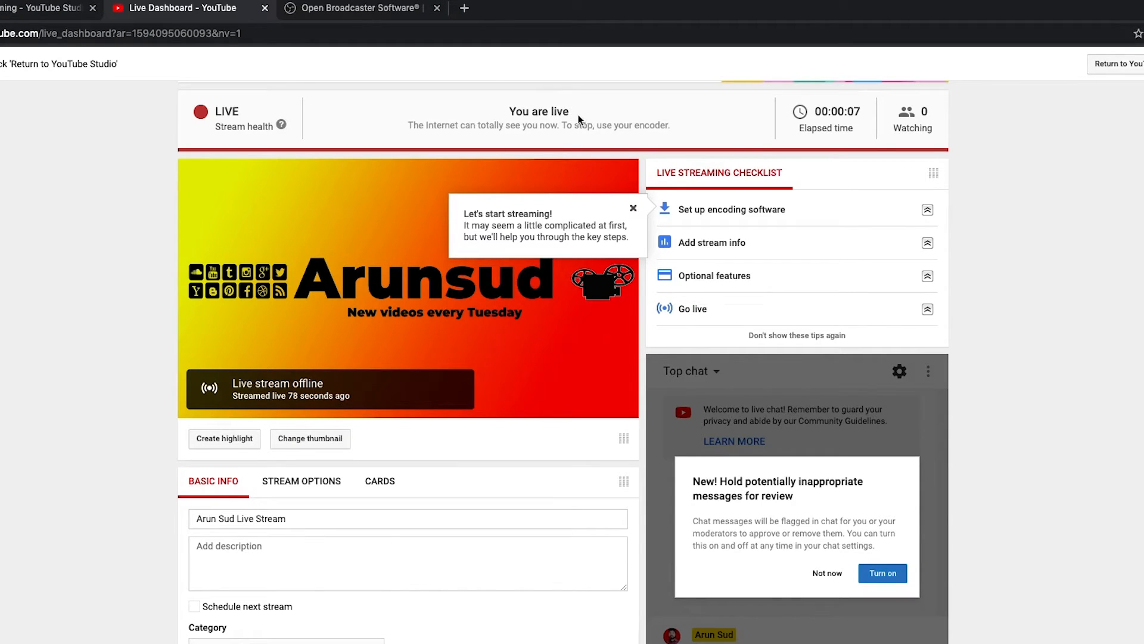
{"action": "left_click_drag", "start_coordinate": [569, 112], "coordinate": [486, 110]}
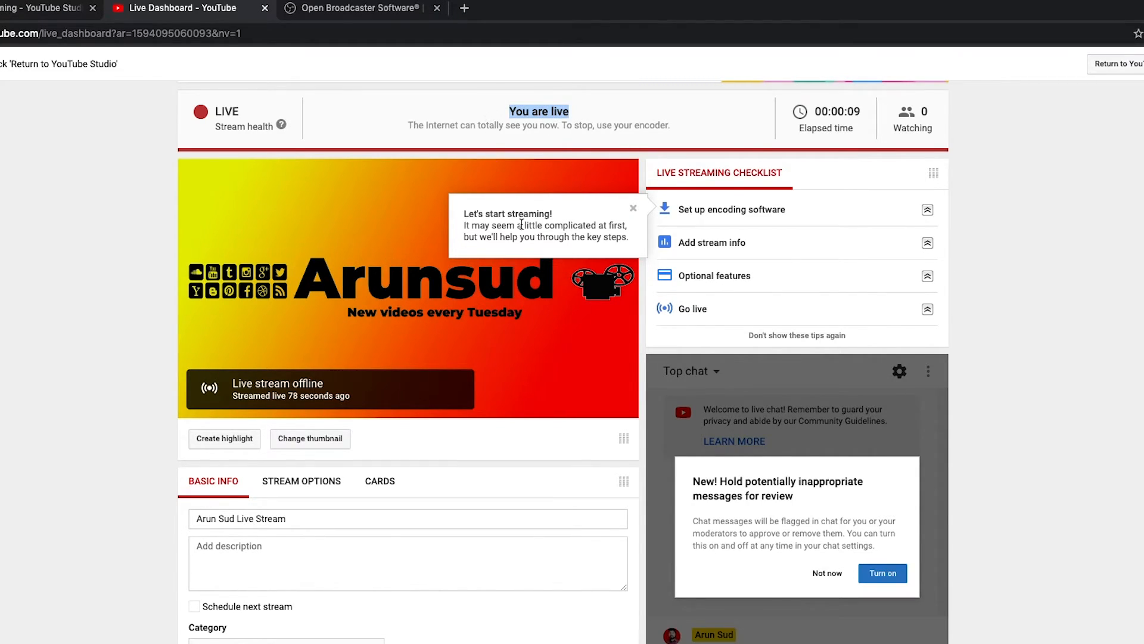
{"action": "key", "text": "super+Tab"}
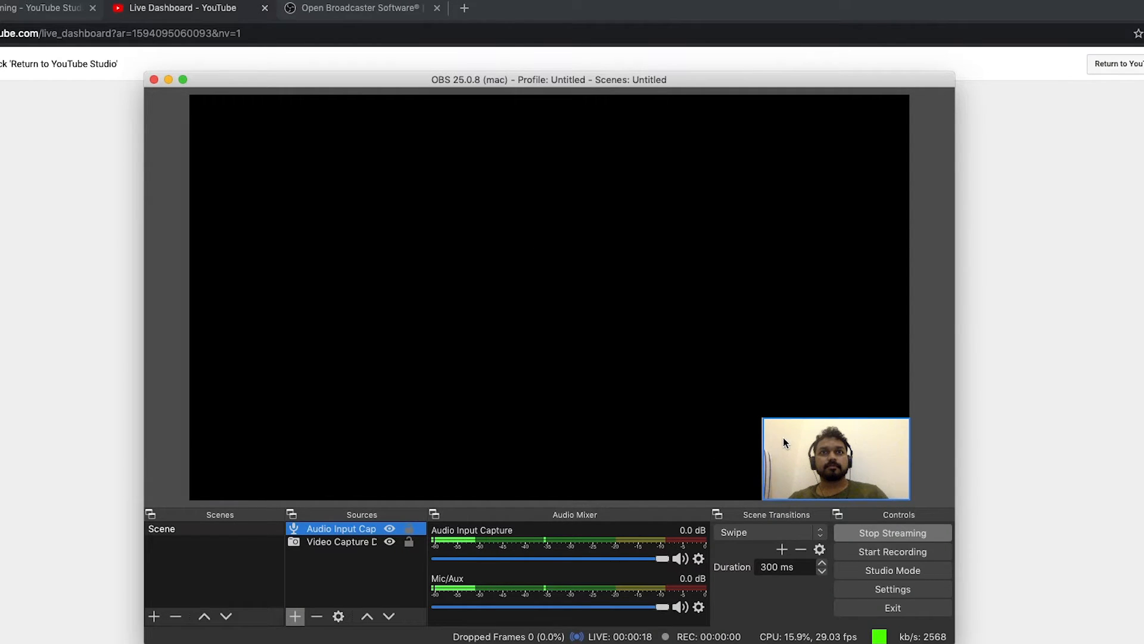
{"action": "left_click", "coordinate": [897, 535]}
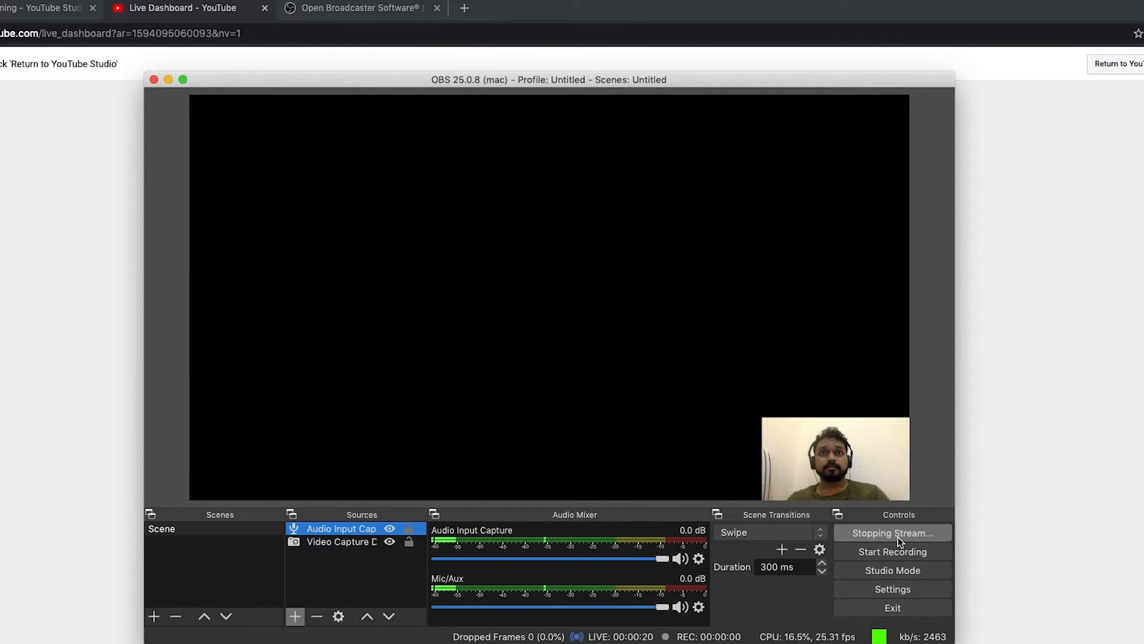
Return to the YouTube Live Dashboard and decline holding potentially inappropriate chat messages for review
{"action": "left_click", "coordinate": [1022, 423]}
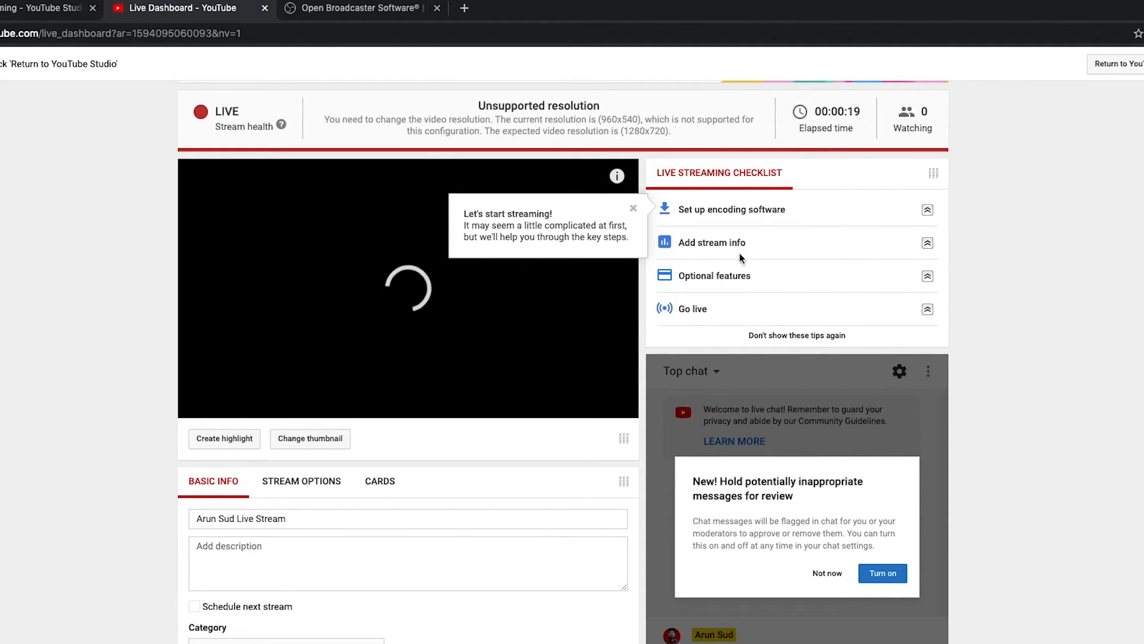
{"action": "scroll", "coordinate": [715, 274], "scroll_direction": "down", "scroll_amount": 3}
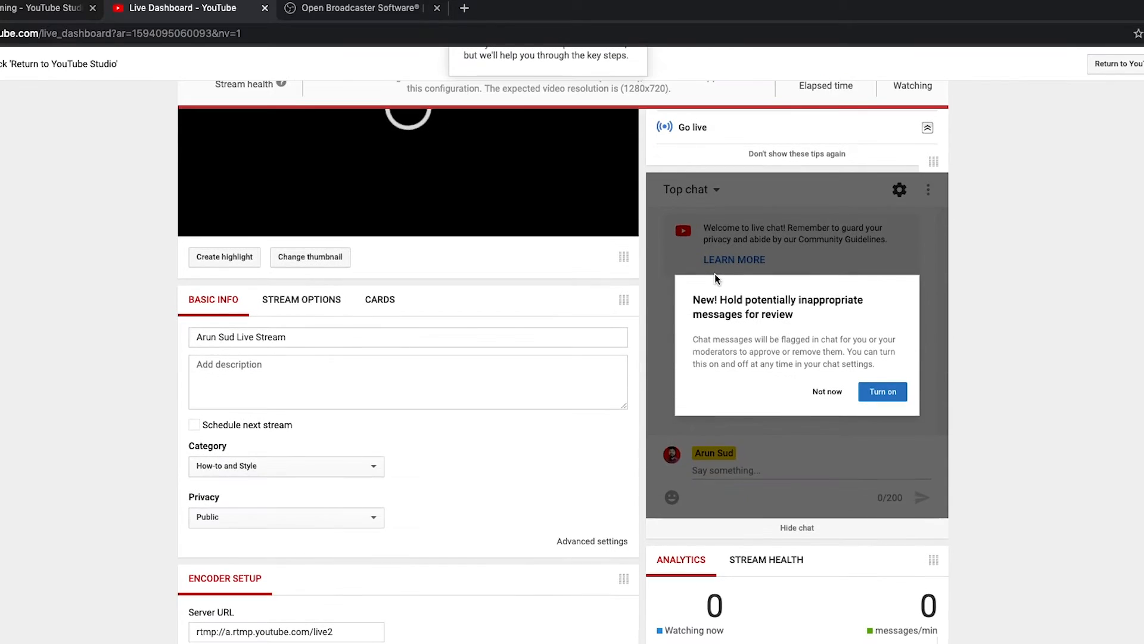
{"action": "left_click", "coordinate": [827, 391]}
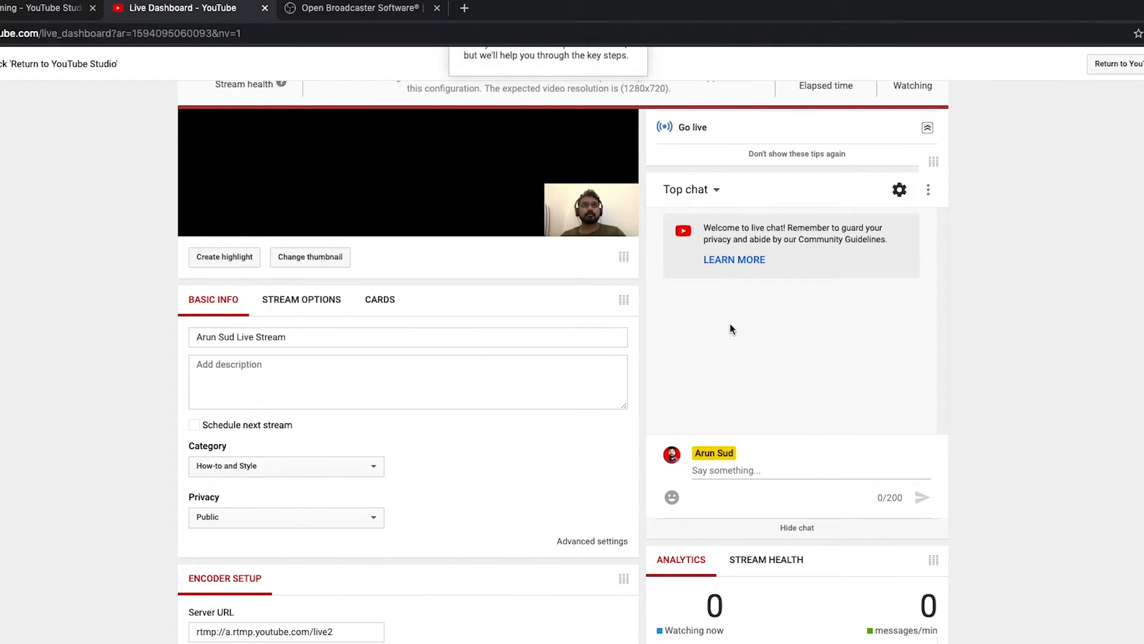
Examine the dashboard's stream status, basic info, encoder setup, live chat, analytics and sharing sections
{"action": "scroll", "coordinate": [476, 431], "scroll_direction": "down", "scroll_amount": 3}
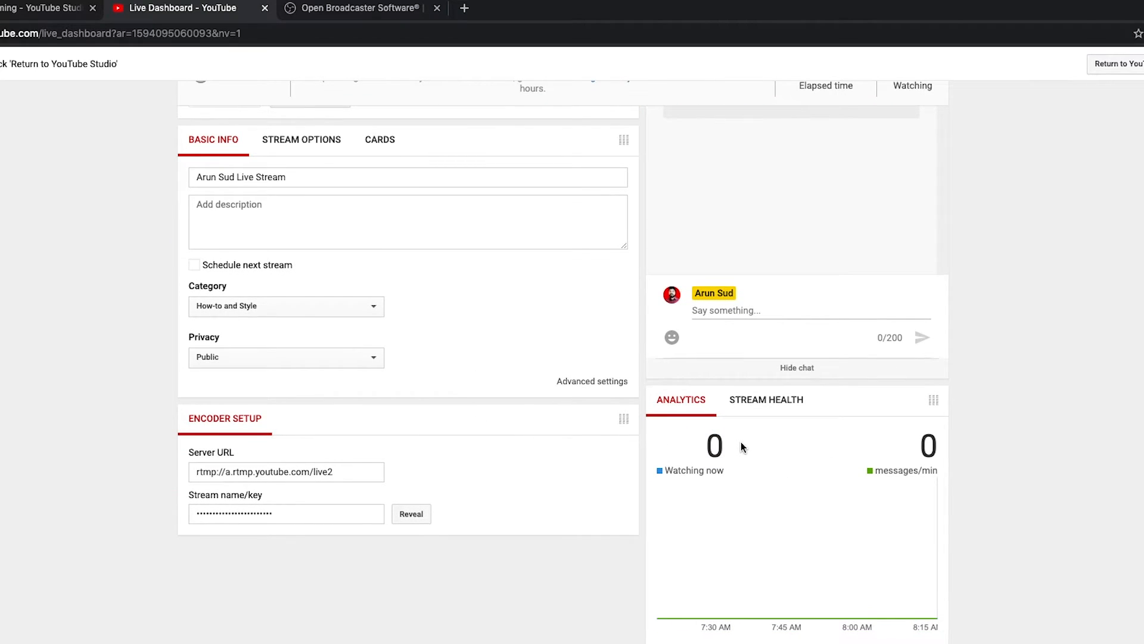
{"action": "scroll", "coordinate": [741, 442], "scroll_direction": "down", "scroll_amount": 4}
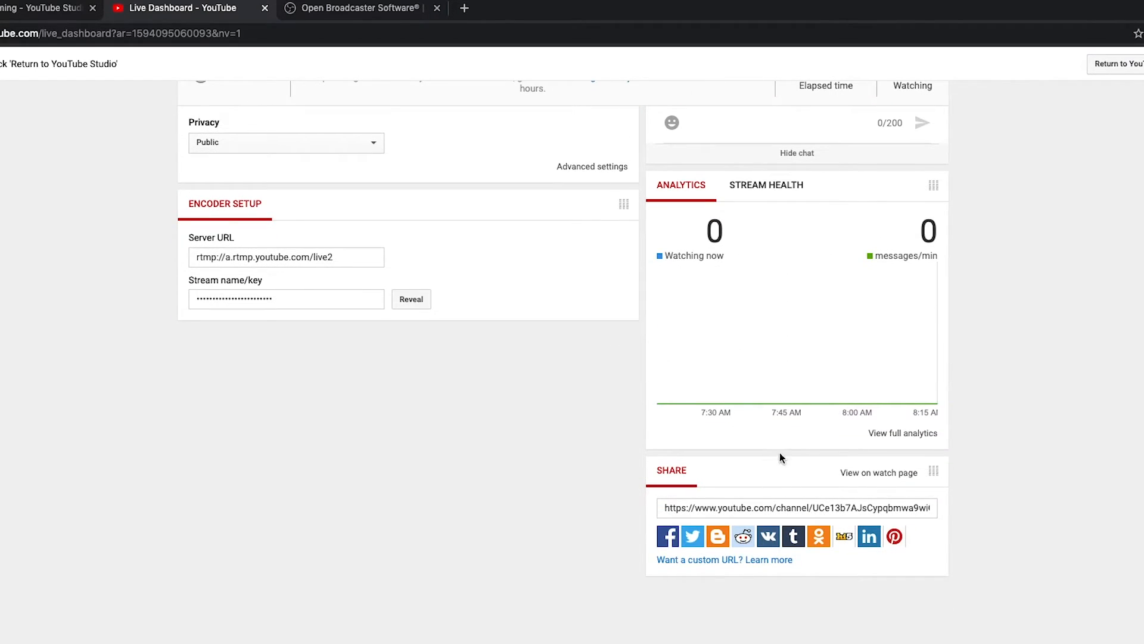
{"action": "scroll", "coordinate": [745, 388], "scroll_direction": "up", "scroll_amount": 5}
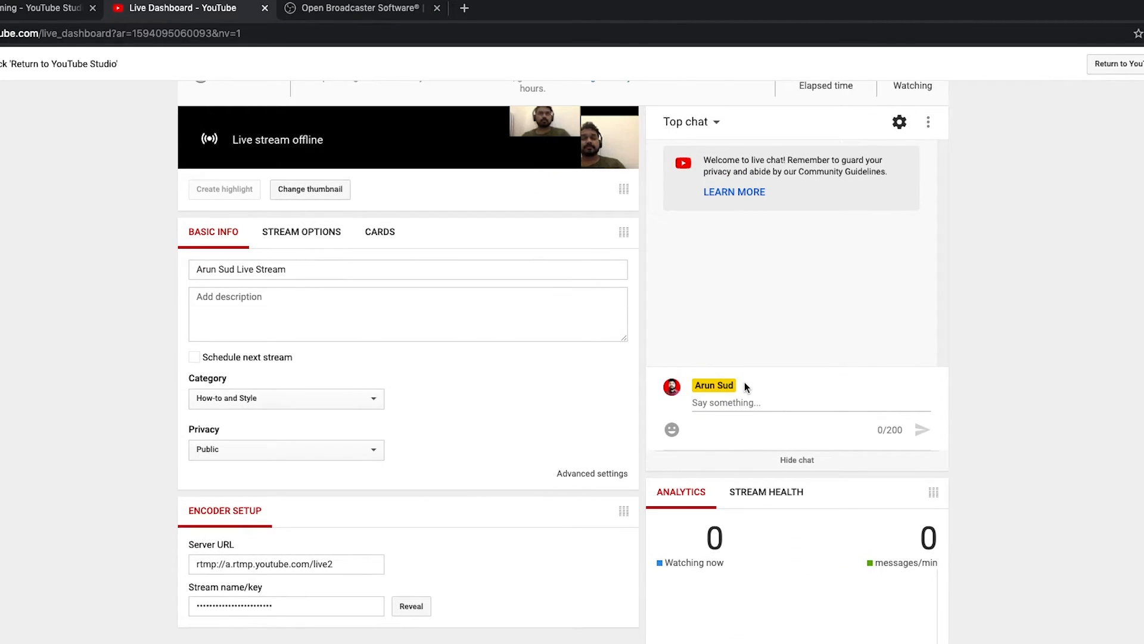
{"action": "scroll", "coordinate": [556, 356], "scroll_direction": "up", "scroll_amount": 1}
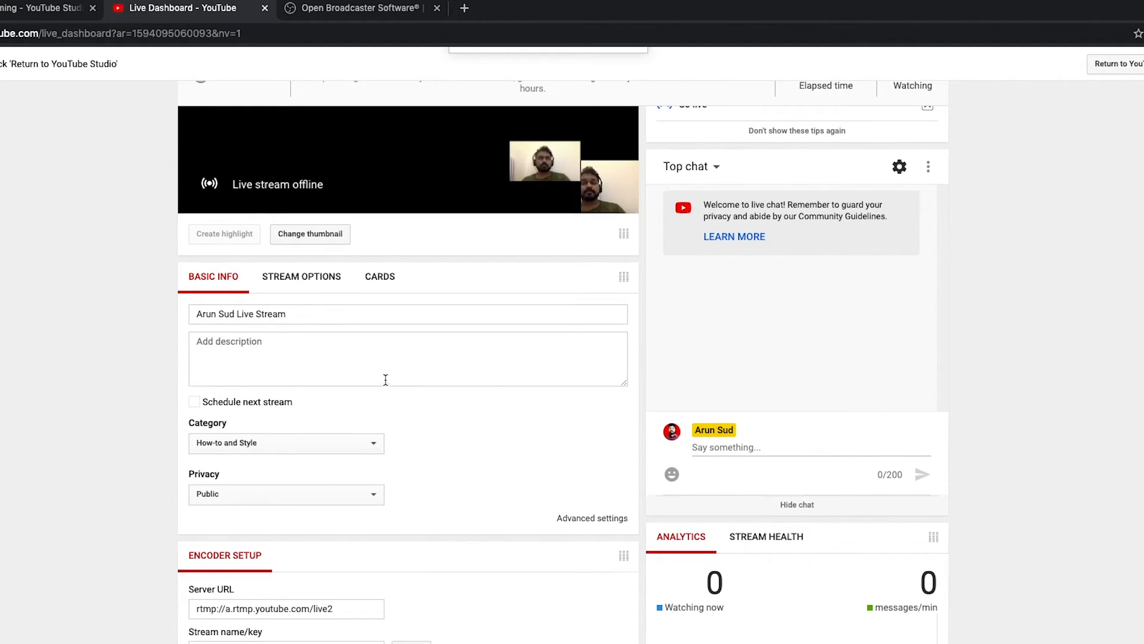
{"action": "scroll", "coordinate": [444, 493], "scroll_direction": "up", "scroll_amount": 5}
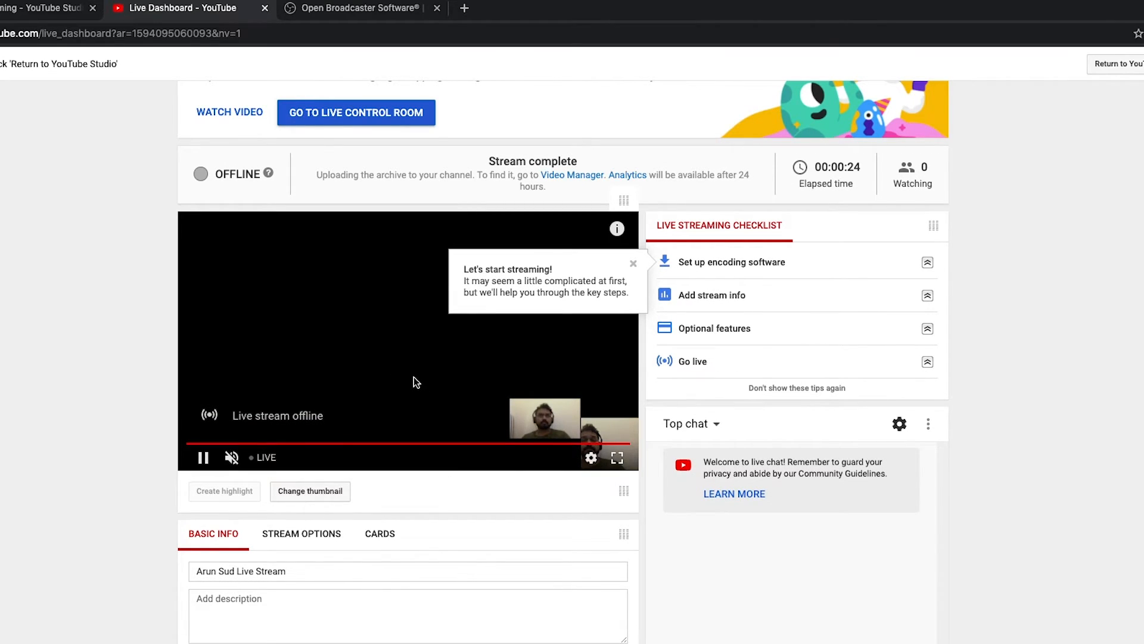
{"action": "left_click_drag", "start_coordinate": [337, 417], "coordinate": [248, 427]}
{"action": "left_click", "coordinate": [109, 438]}
{"action": "scroll", "coordinate": [477, 431], "scroll_direction": "down", "scroll_amount": 5}
{"action": "scroll", "coordinate": [477, 437], "scroll_direction": "down", "scroll_amount": 1}
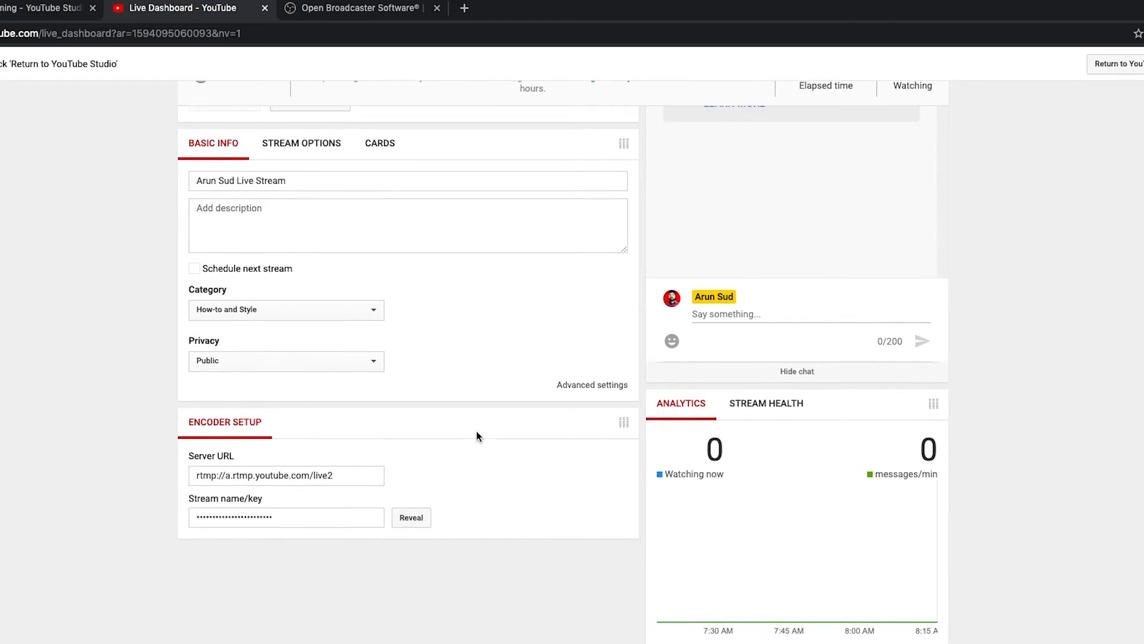
{"action": "scroll", "coordinate": [744, 445], "scroll_direction": "down", "scroll_amount": 3}
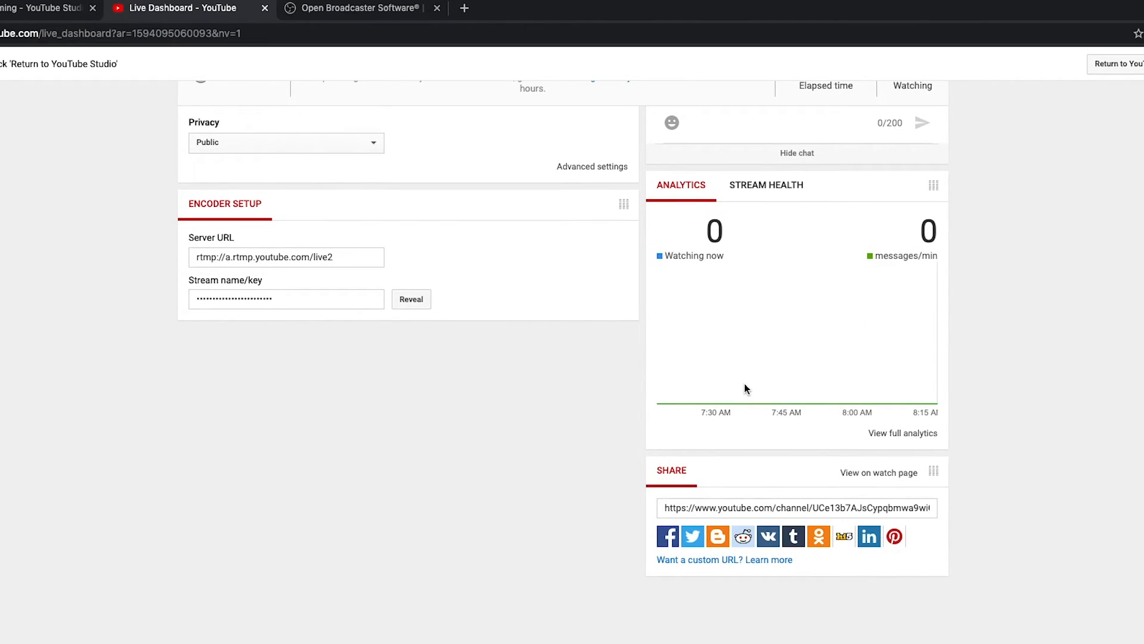
{"action": "scroll", "coordinate": [745, 387], "scroll_direction": "up", "scroll_amount": 5}
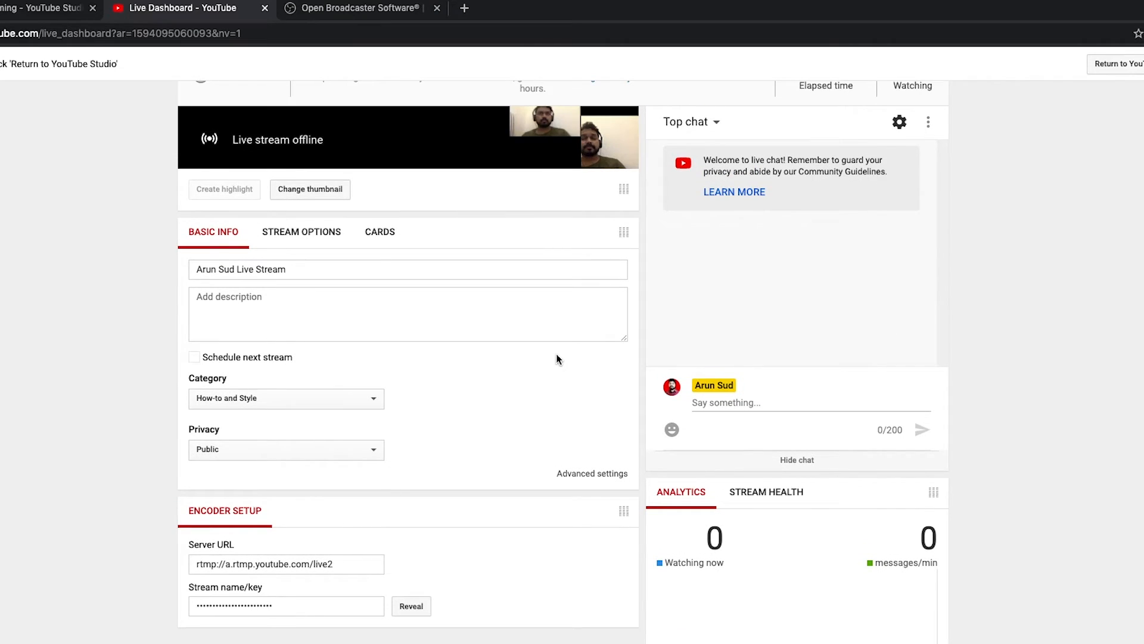
{"action": "scroll", "coordinate": [556, 359], "scroll_direction": "up", "scroll_amount": 1}
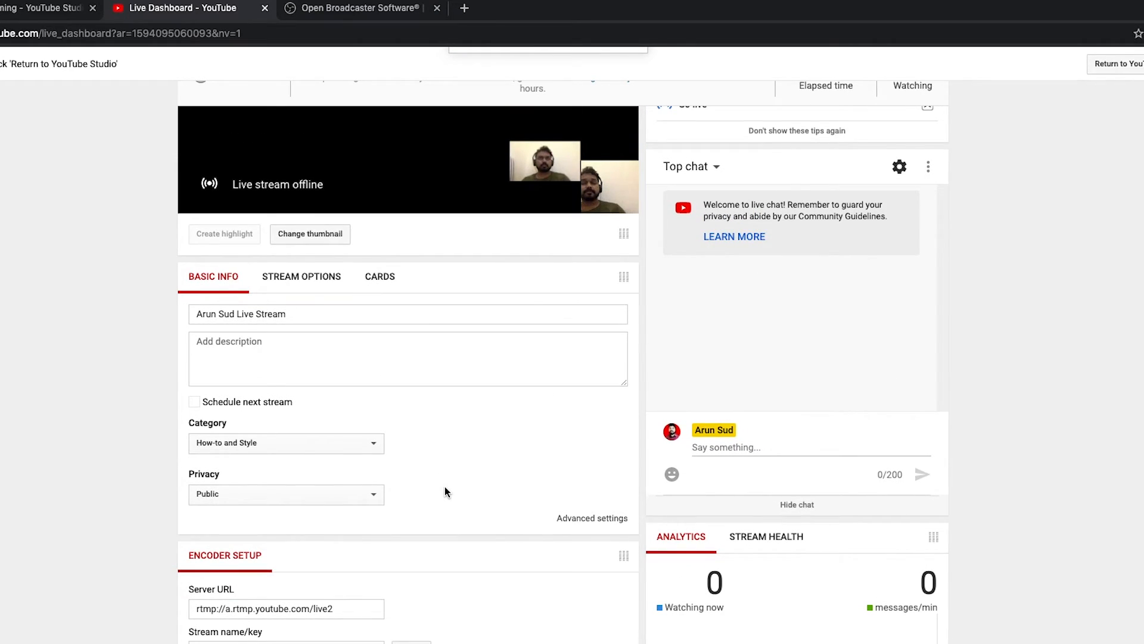
Check the stream's status and player preview on the Live Dashboard, and leave the dashboard for YouTube Studio
{"action": "scroll", "coordinate": [445, 491], "scroll_direction": "up", "scroll_amount": 2}
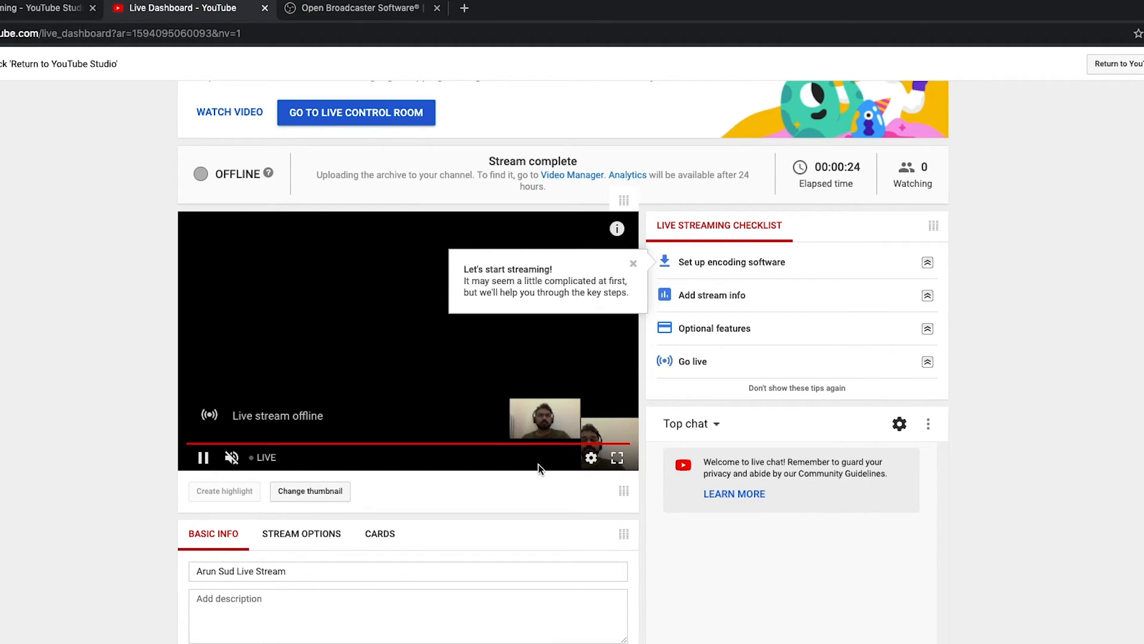
{"action": "left_click_drag", "start_coordinate": [324, 417], "coordinate": [252, 422]}
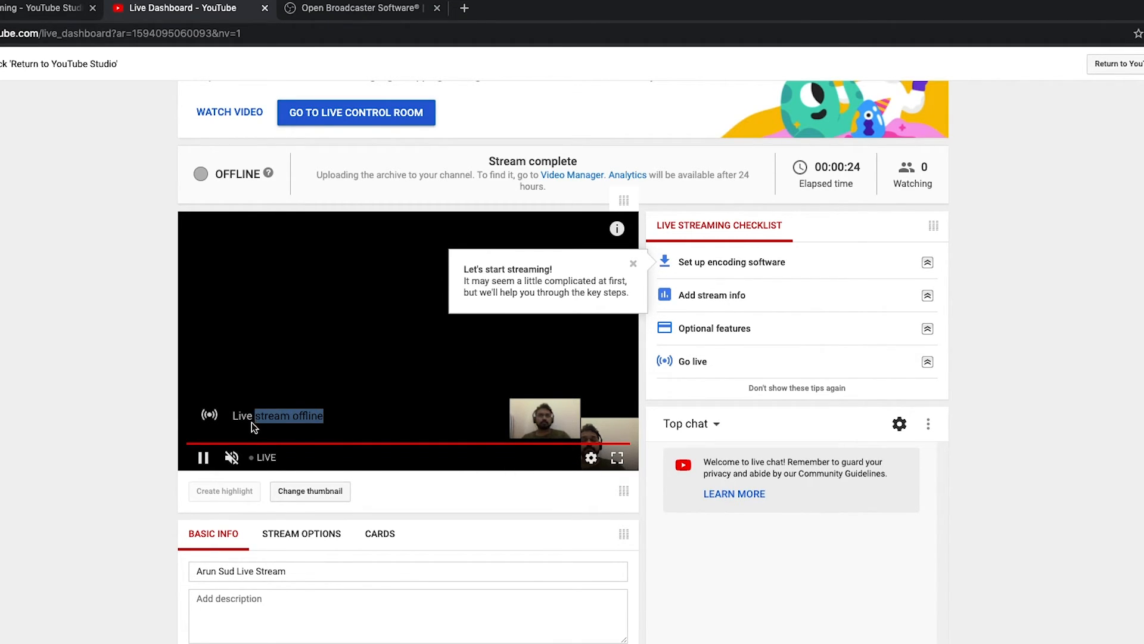
{"action": "scroll", "coordinate": [110, 440], "scroll_direction": "up", "scroll_amount": 2}
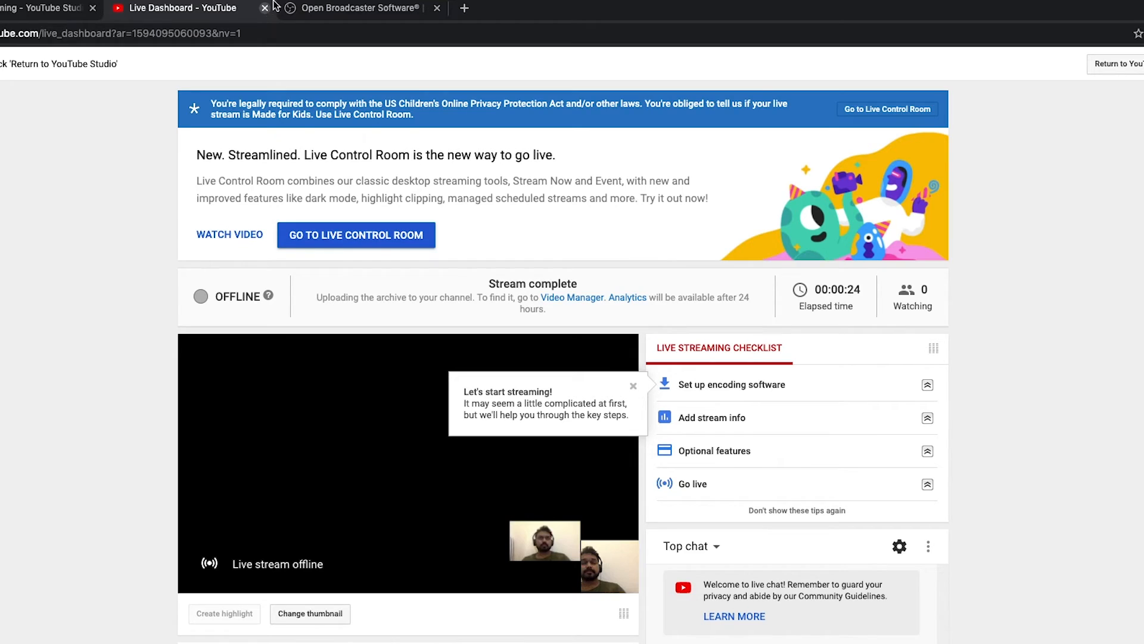
{"action": "left_click", "coordinate": [1125, 70]}
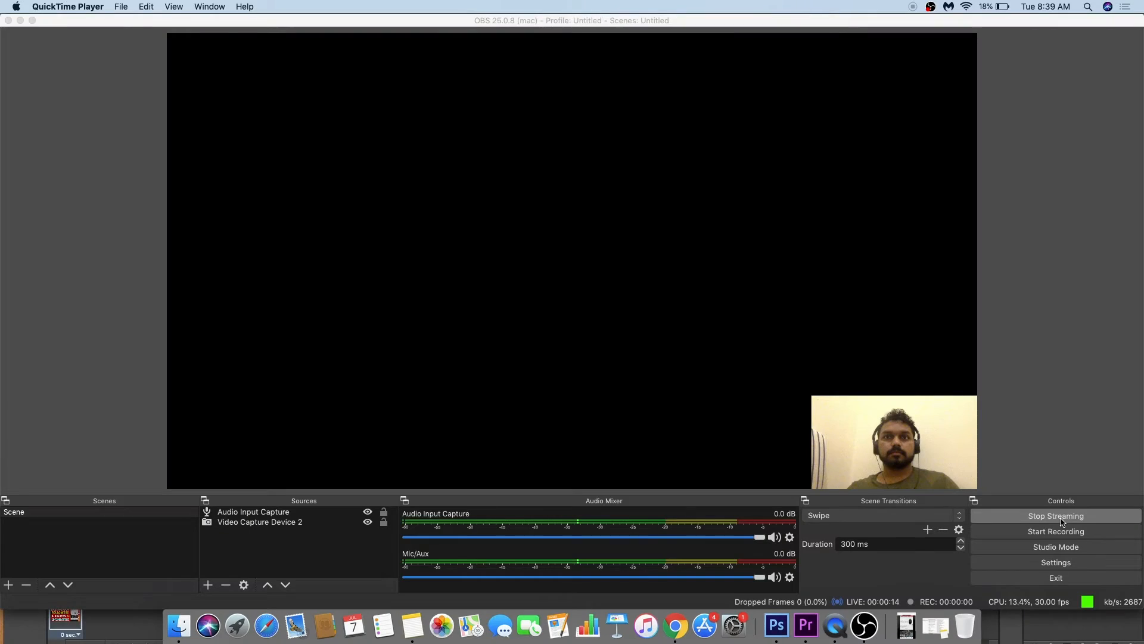
Stop streaming in OBS, and return from the YouTube Live Dashboard to YouTube Studio after checking the player's stream status
{"action": "left_click", "coordinate": [961, 470]}
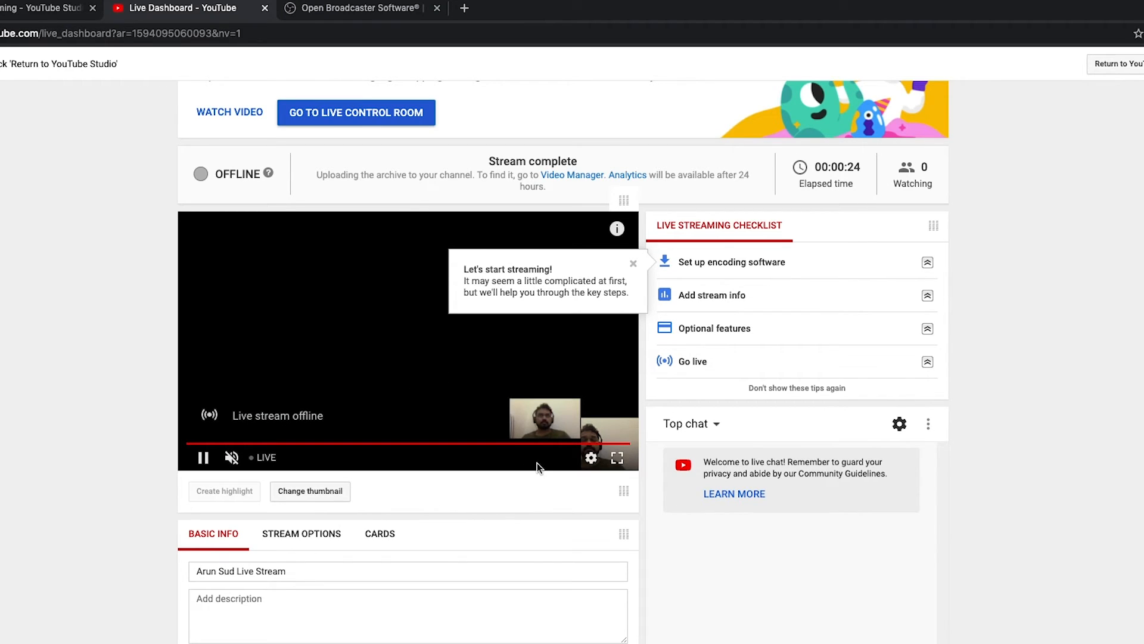
{"action": "left_click_drag", "start_coordinate": [338, 416], "coordinate": [245, 422]}
{"action": "left_click", "coordinate": [110, 438]}
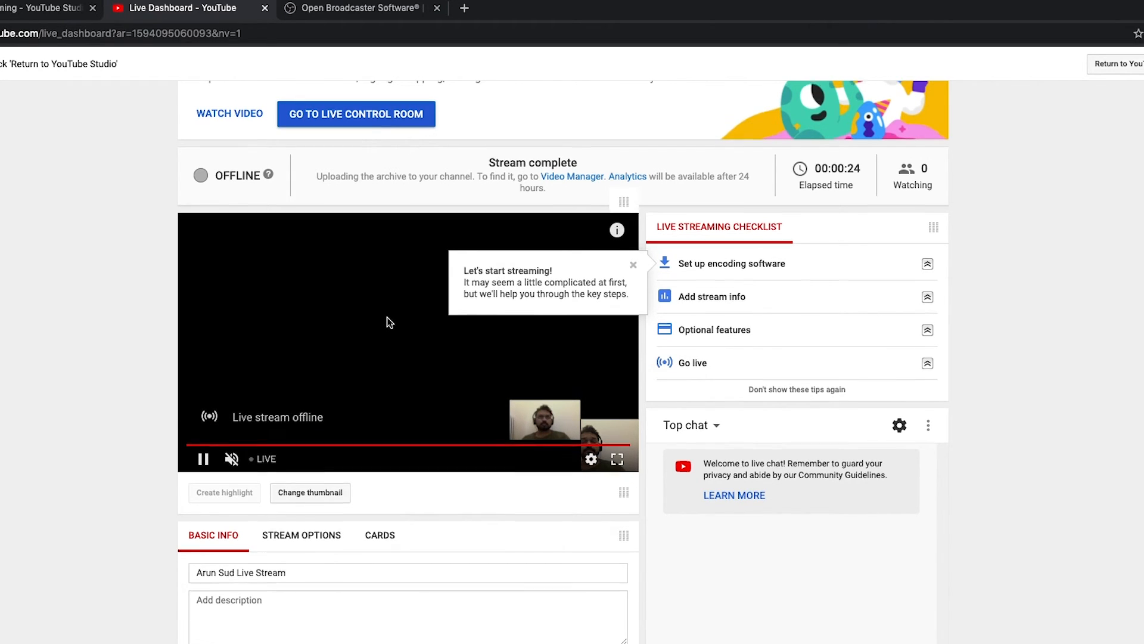
{"action": "scroll", "coordinate": [389, 322], "scroll_direction": "up", "scroll_amount": 3}
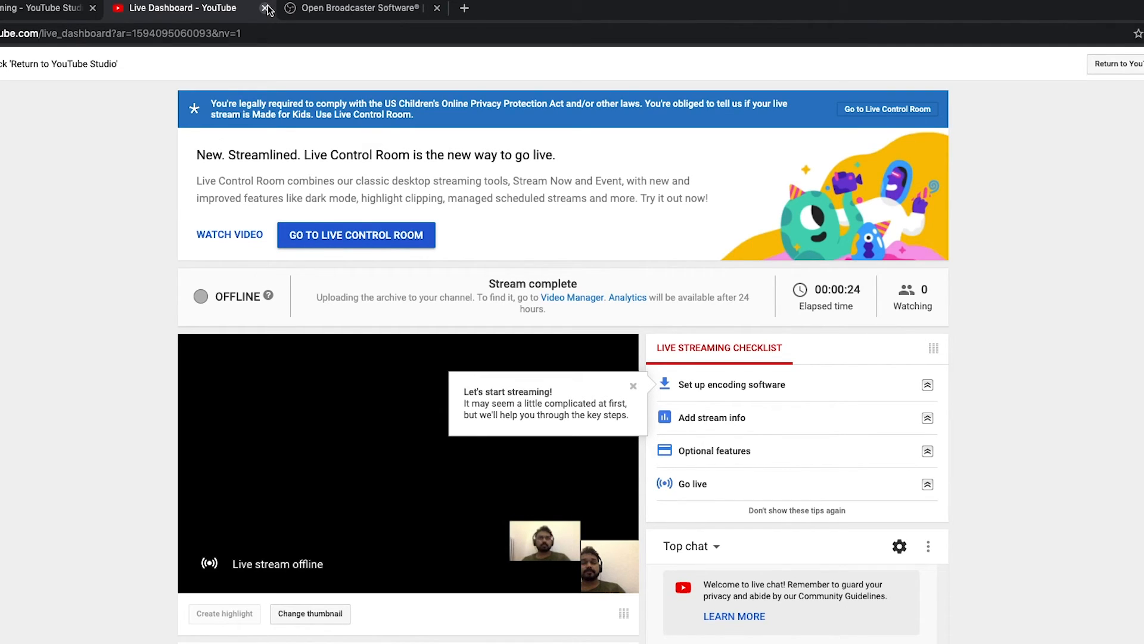
{"action": "left_click", "coordinate": [1125, 70]}
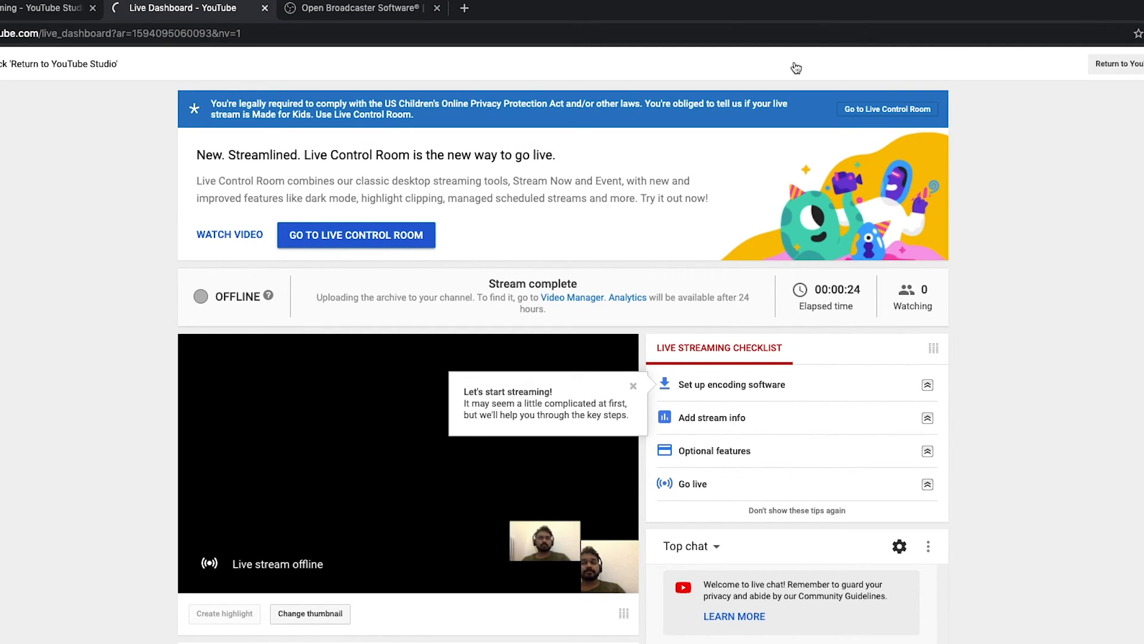